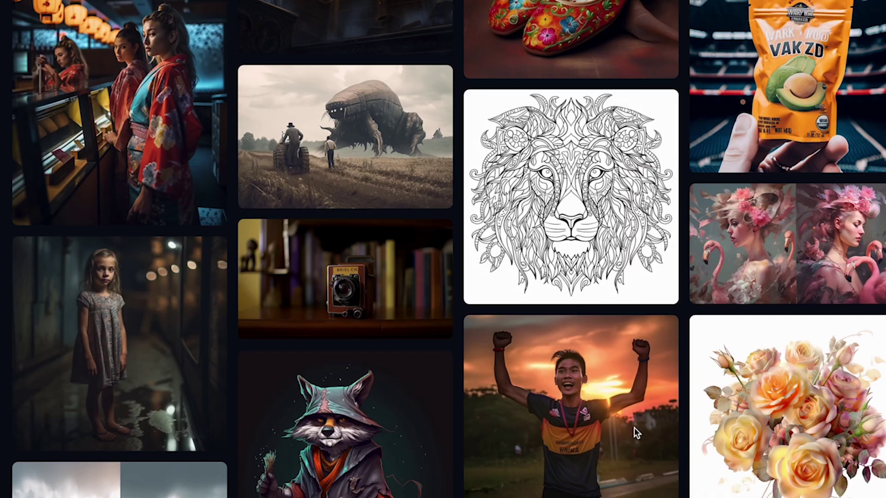
pyautogui.scroll(-4, 634, 432)
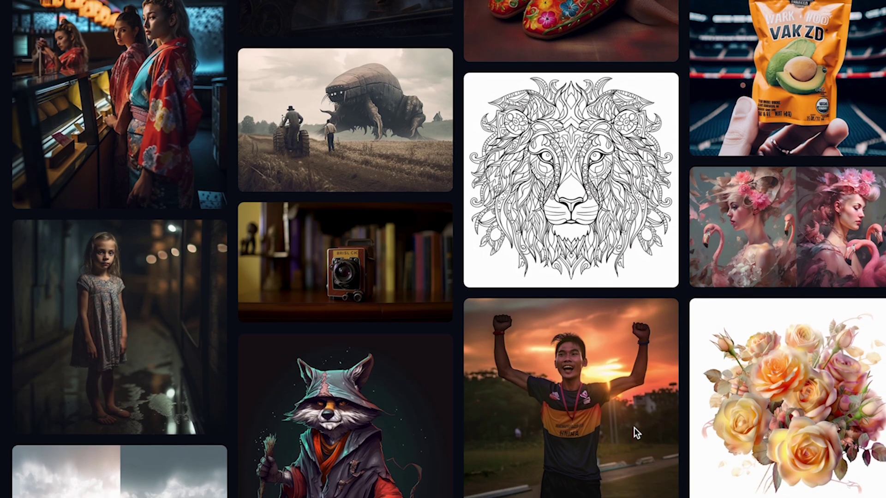
pyautogui.scroll(-4, 634, 429)
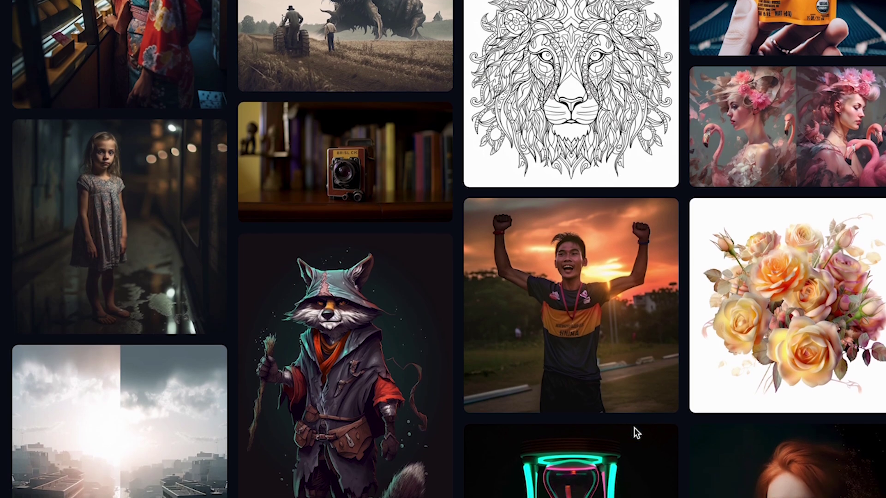
pyautogui.scroll(-2, 634, 433)
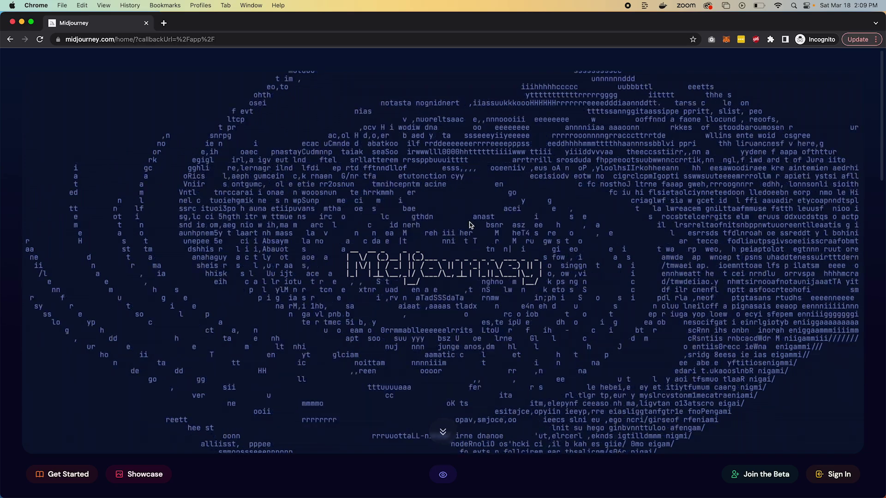
# Join the Midjourney beta from its home page and accept the Discord invitation with the username mrcoolAI
pyautogui.scroll(-3, 470, 225)
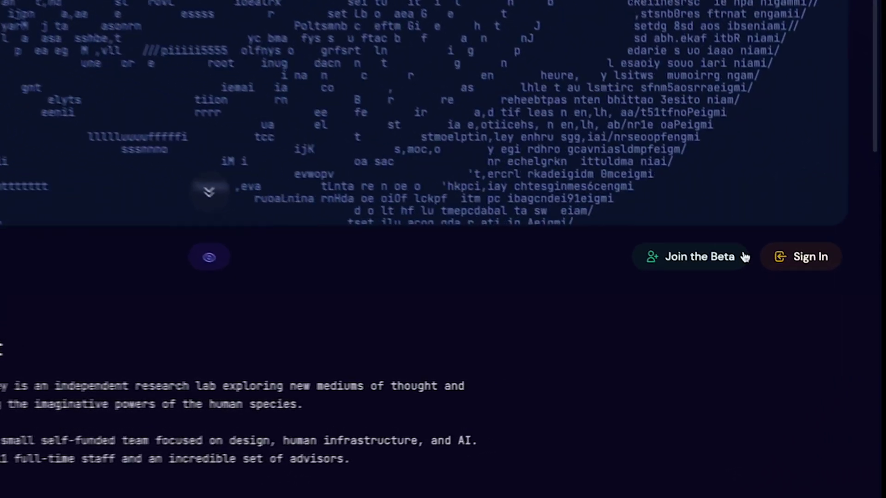
pyautogui.click(589, 201)
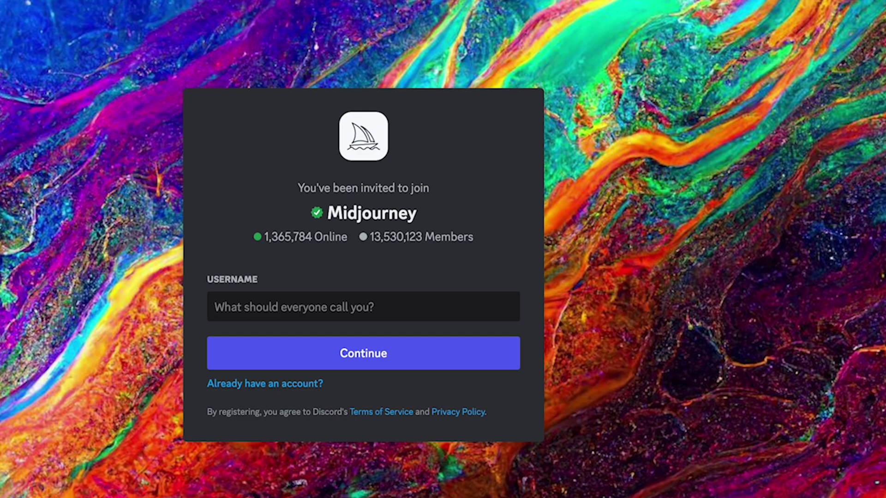
pyautogui.write('mr')
pyautogui.write('coolAI')
pyautogui.click(340, 366)
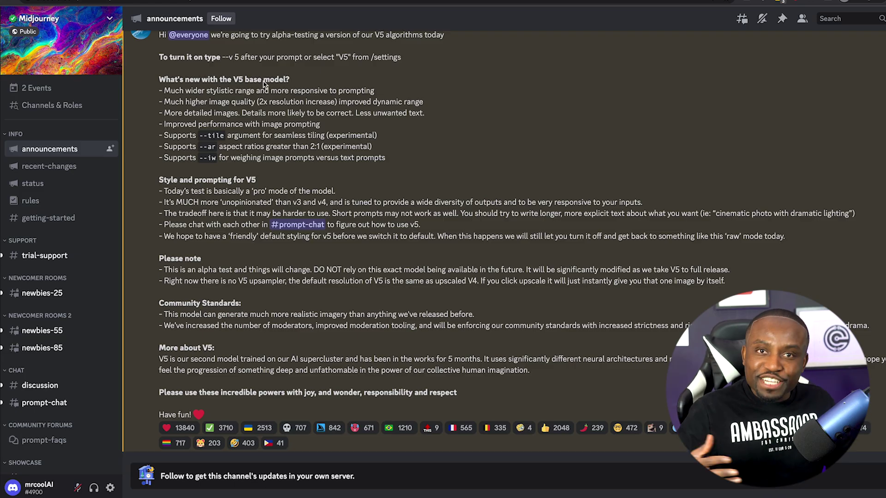
# Look through the announcements channel, the newbies-25 room and the server's list of channels
pyautogui.scroll(20, 267, 113)
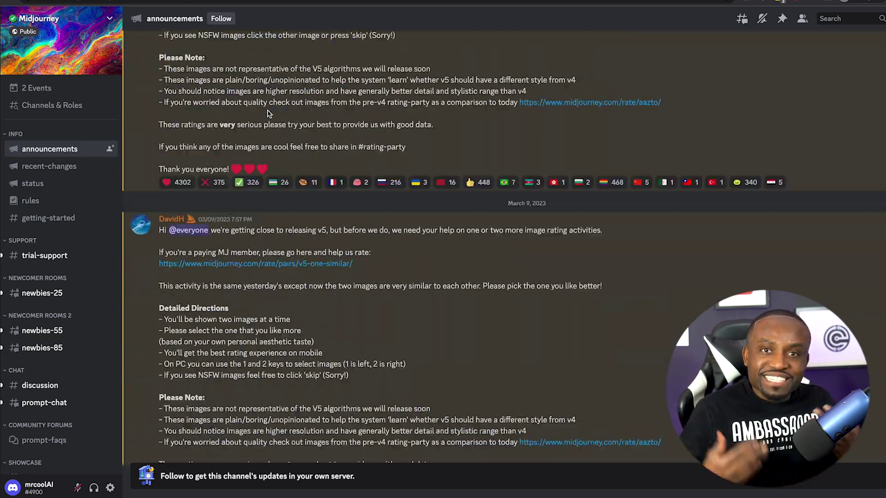
pyautogui.scroll(15, 268, 113)
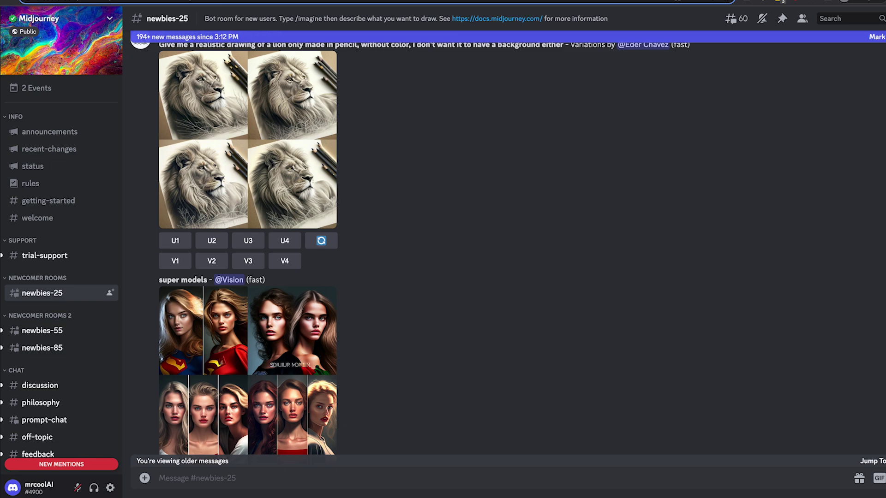
pyautogui.scroll(-5, 52, 325)
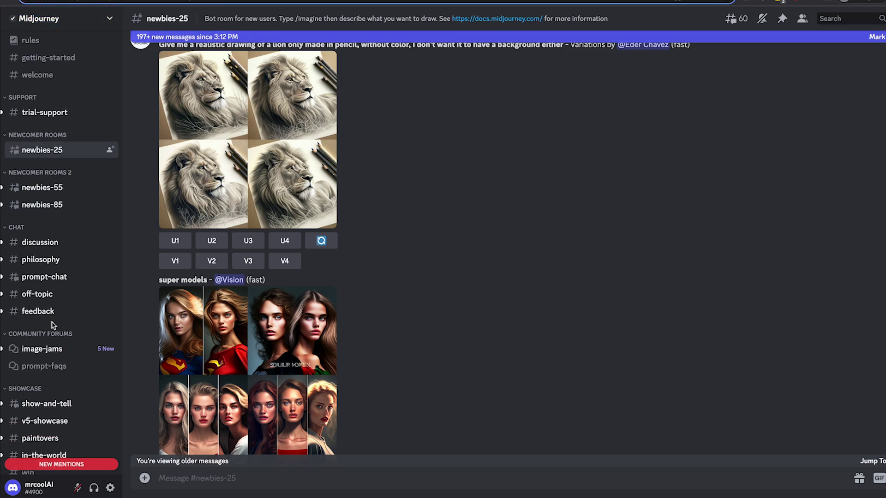
pyautogui.scroll(3, 52, 325)
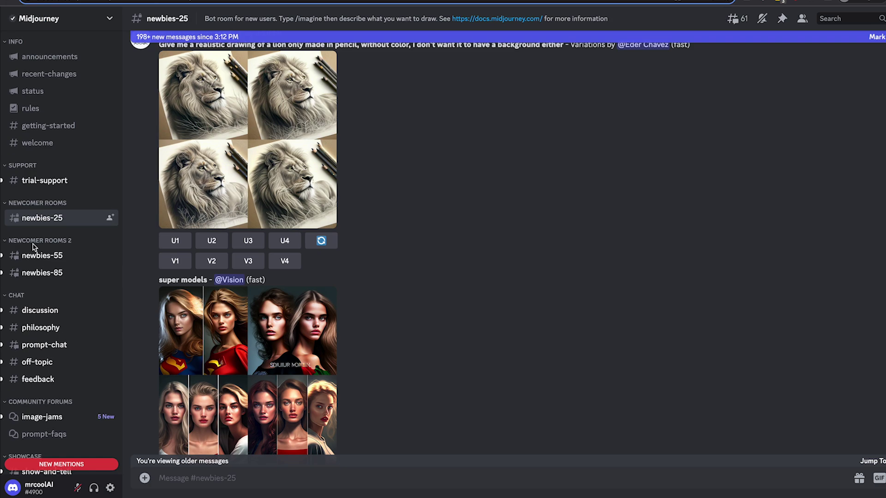
pyautogui.scroll(1, 55, 231)
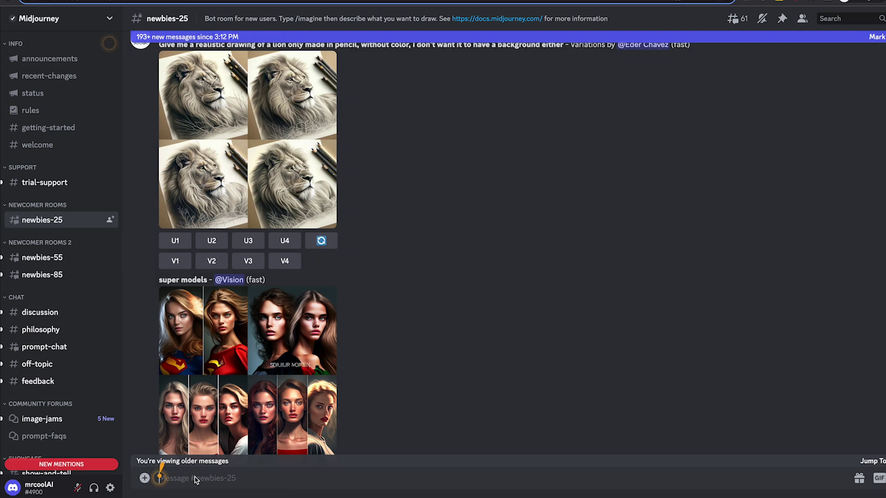
# Accept the terms of service and submit the /imagine prompt "a moneky wearing an iron man suit in an alien invasion in Newyork" in newbies-25
pyautogui.write('/')
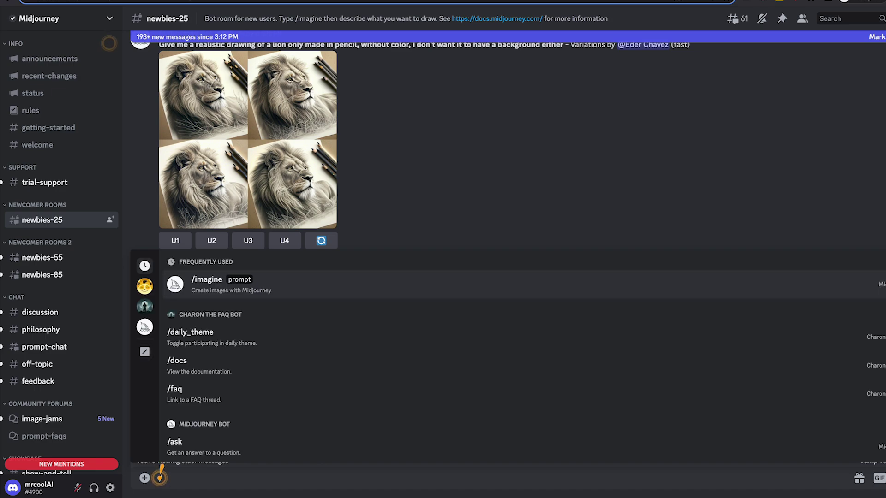
pyautogui.write('imagin')
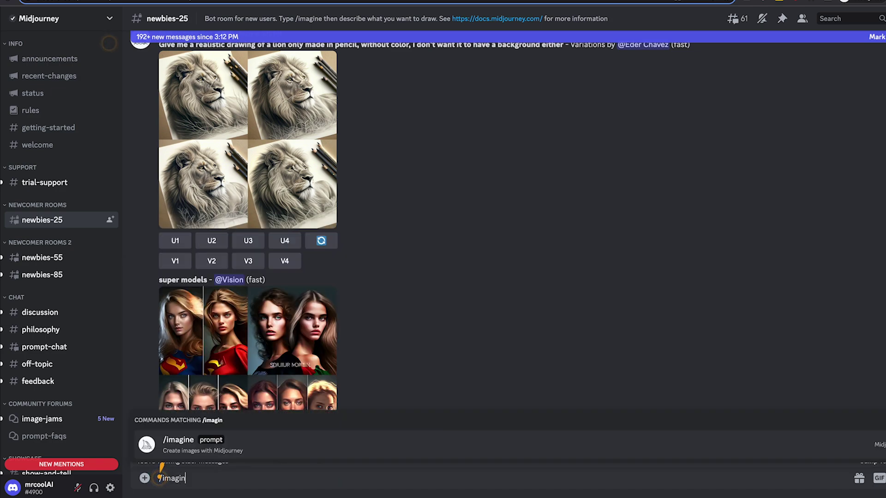
pyautogui.write('e')
pyautogui.press('Tab')
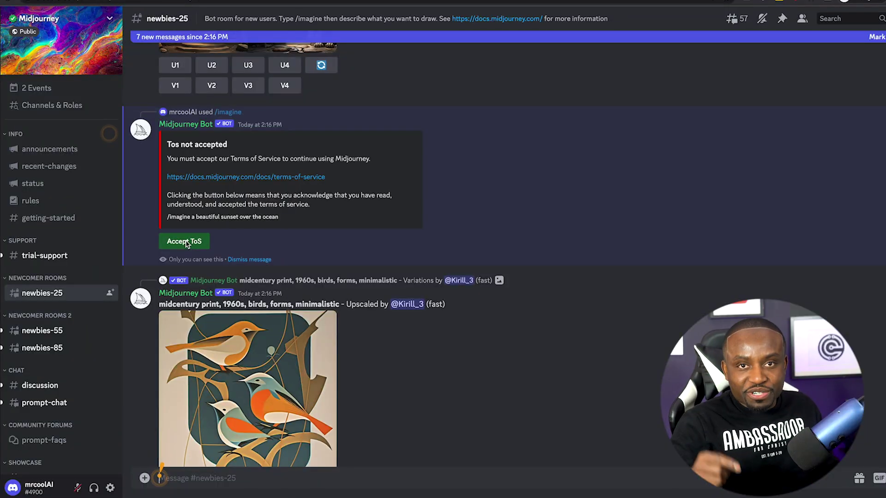
pyautogui.click(187, 243)
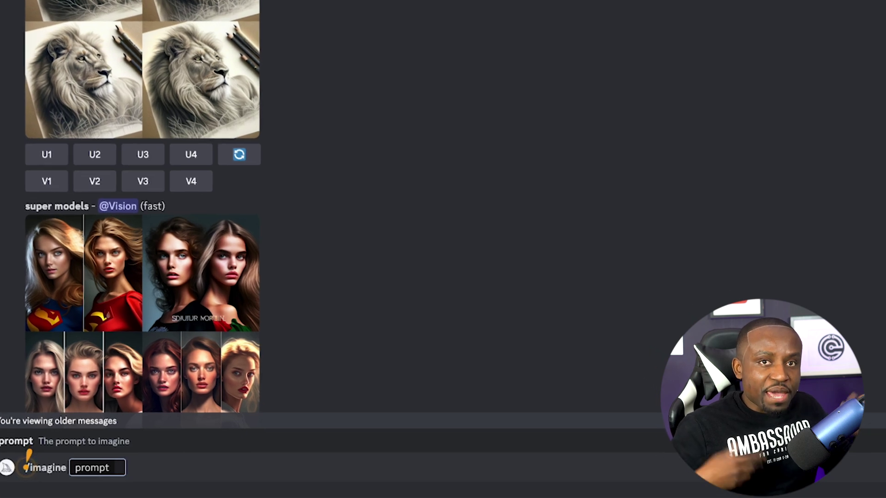
pyautogui.write('a')
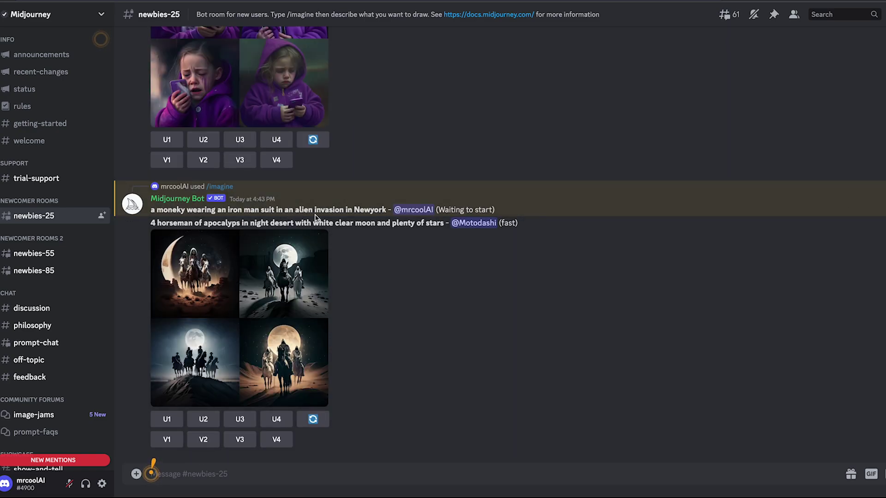
# Follow the generation progress of the monkey prompt among the other messages in newbies-25
pyautogui.scroll(5, 360, 240)
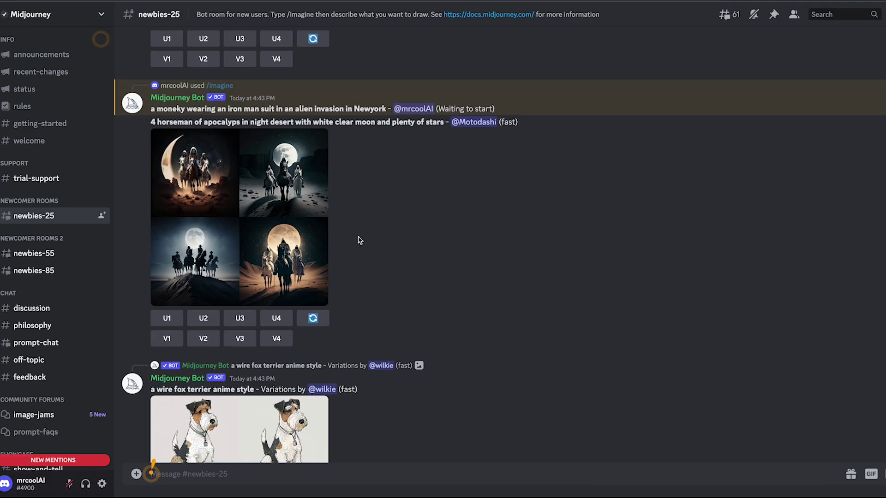
pyautogui.scroll(-1, 359, 239)
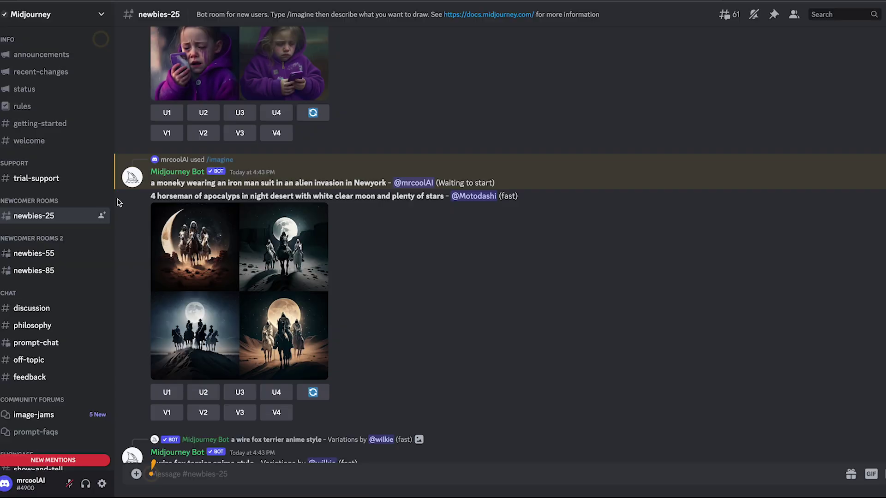
pyautogui.scroll(5, 127, 261)
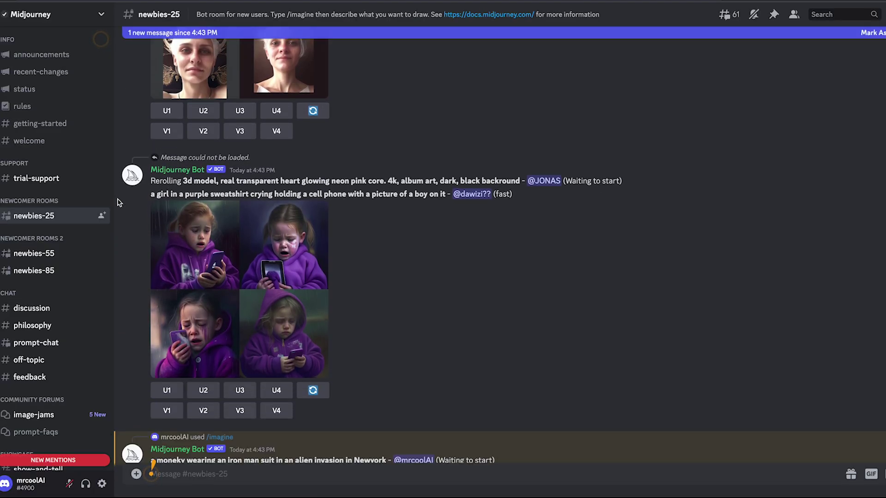
pyautogui.scroll(-5, 437, 242)
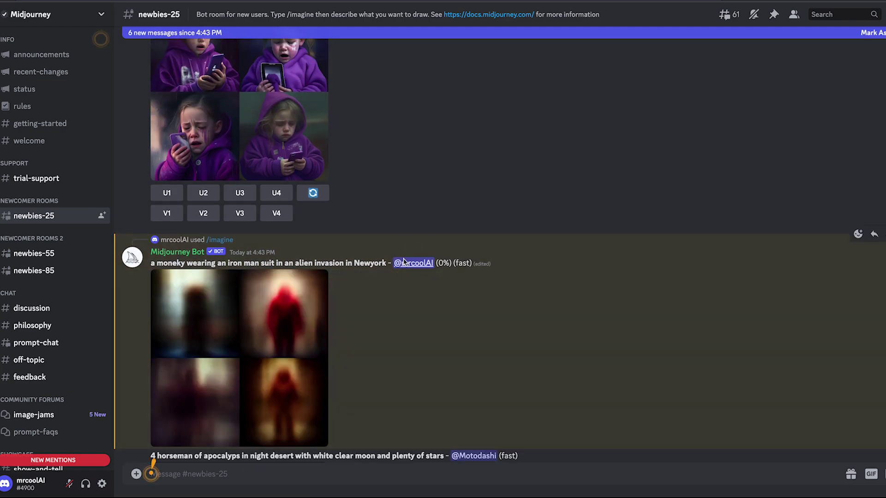
pyautogui.scroll(-1, 422, 262)
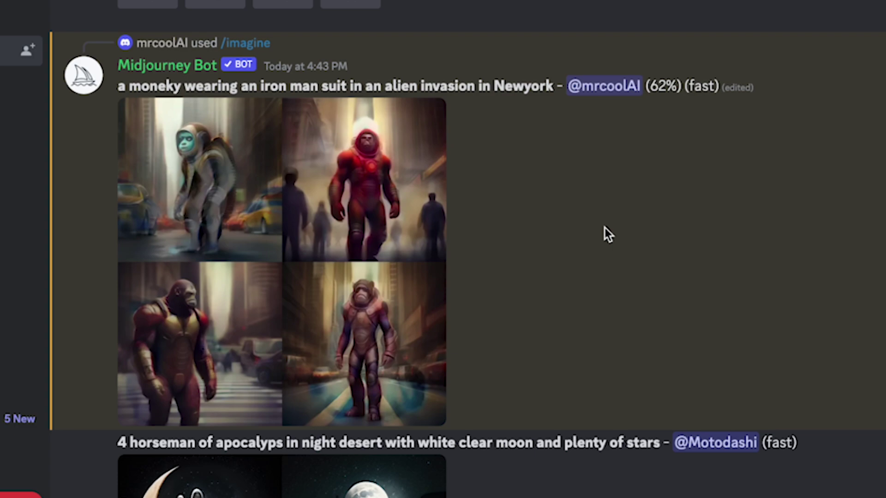
pyautogui.scroll(-2, 605, 228)
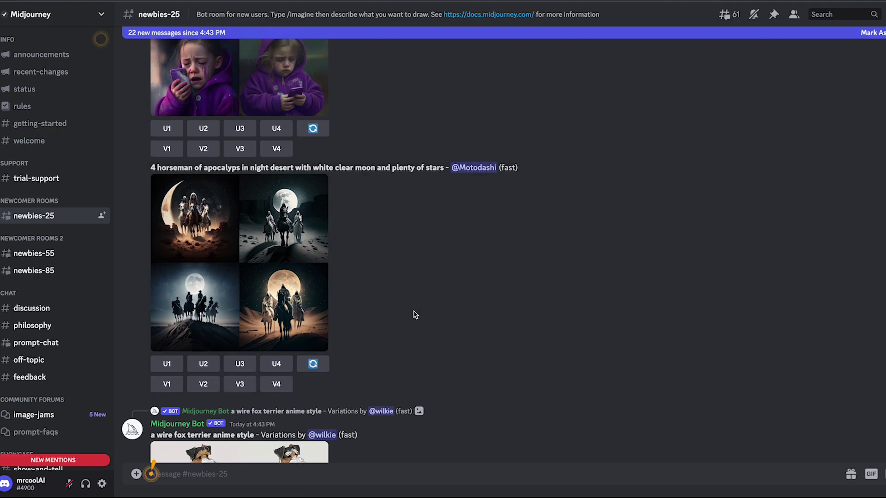
pyautogui.scroll(-8, 415, 315)
pyautogui.scroll(-15, 416, 315)
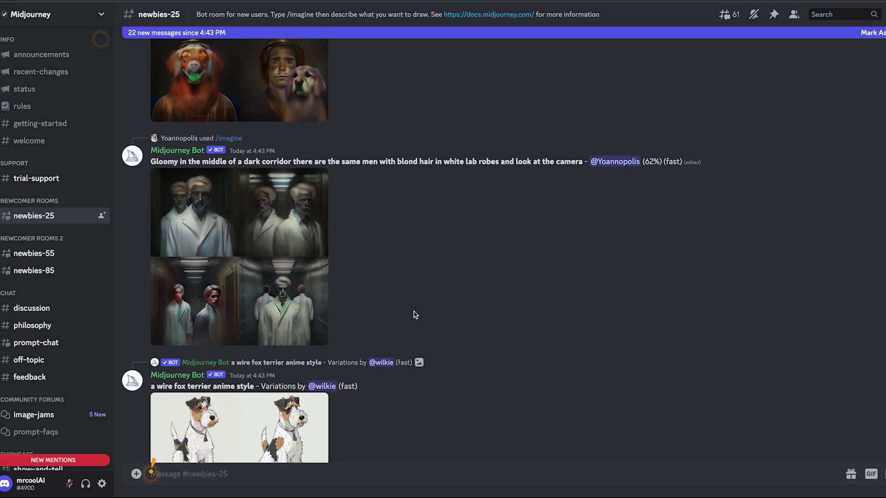
pyautogui.scroll(-20, 414, 314)
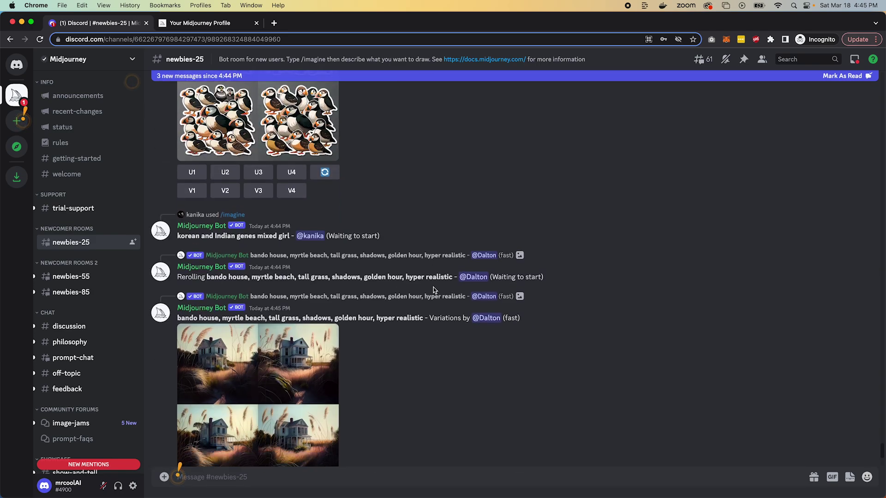
# Find the finished monkey image grid among the inbox mentions and jump to its message
pyautogui.scroll(2, 434, 286)
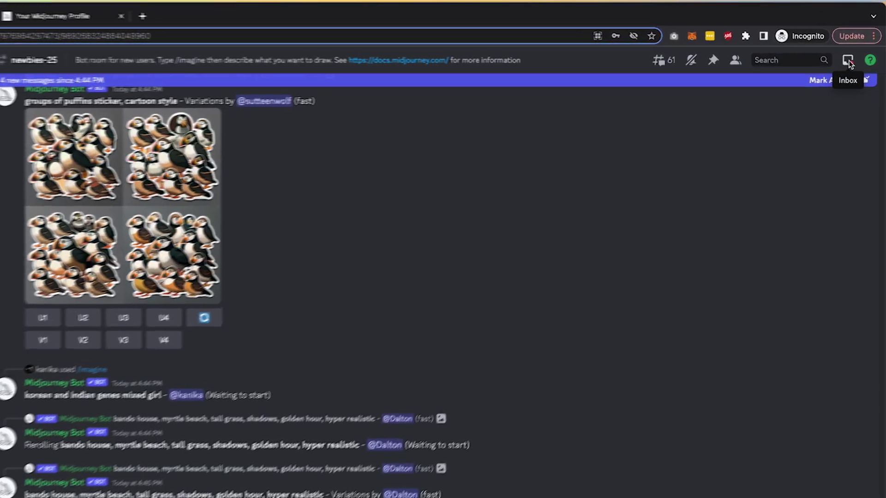
pyautogui.click(853, 60)
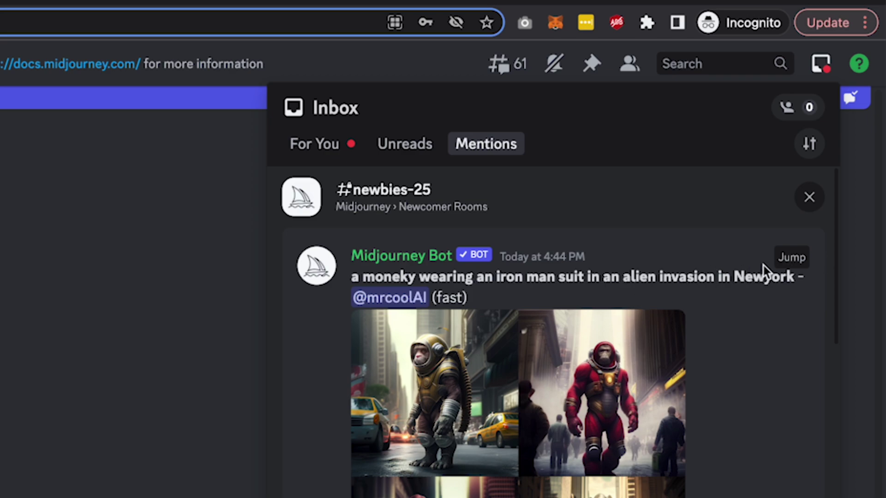
pyautogui.click(792, 257)
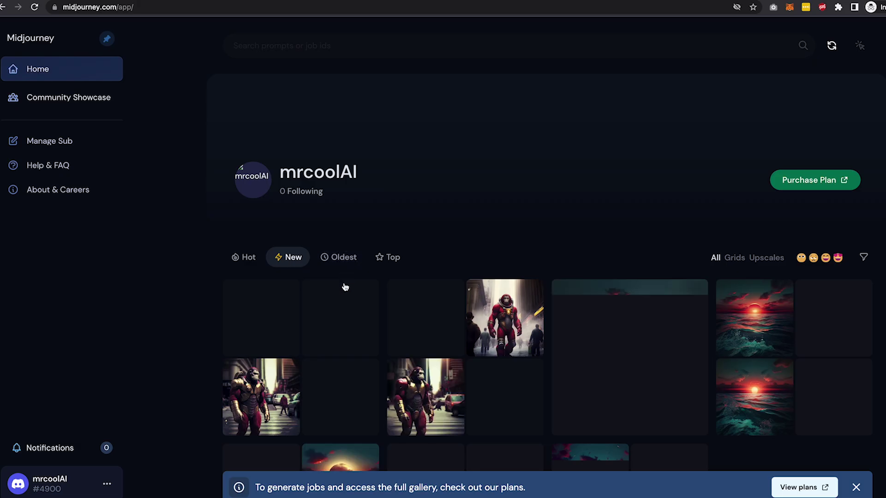
# Switch to the Midjourney website and look over the account's own generated images on the home page
pyautogui.scroll(-2, 345, 283)
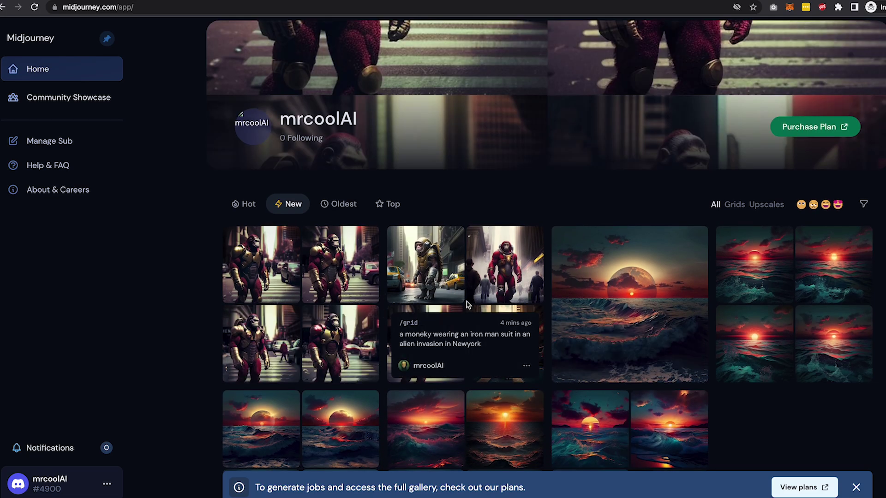
pyautogui.scroll(-2, 574, 316)
pyautogui.scroll(1, 598, 319)
pyautogui.scroll(1, 598, 319)
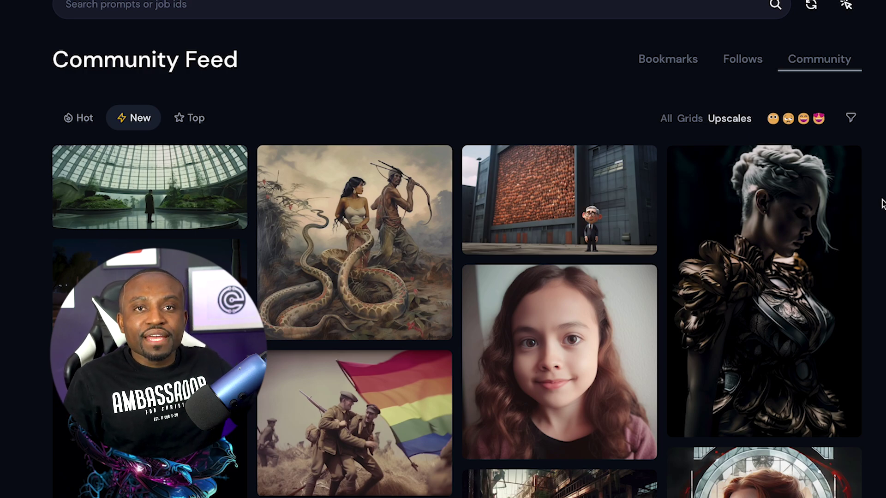
# Browse the newest upscales in the Community Feed, viewing the cartoon man with balloons and the shadow box image in detail
pyautogui.scroll(-3, 882, 202)
pyautogui.scroll(-6, 883, 201)
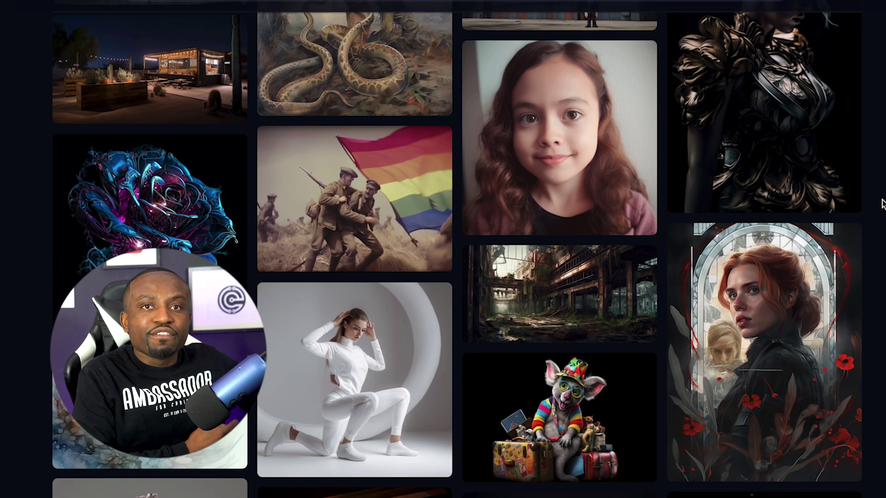
pyautogui.scroll(-5, 882, 203)
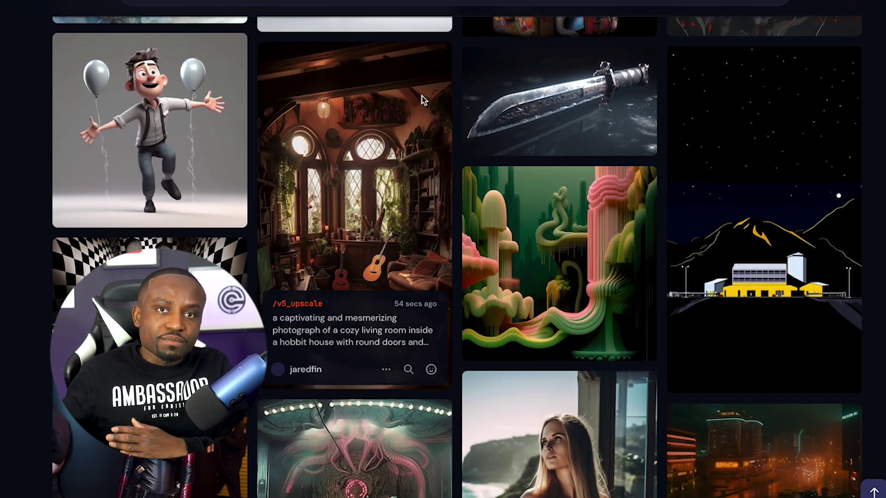
pyautogui.click(221, 114)
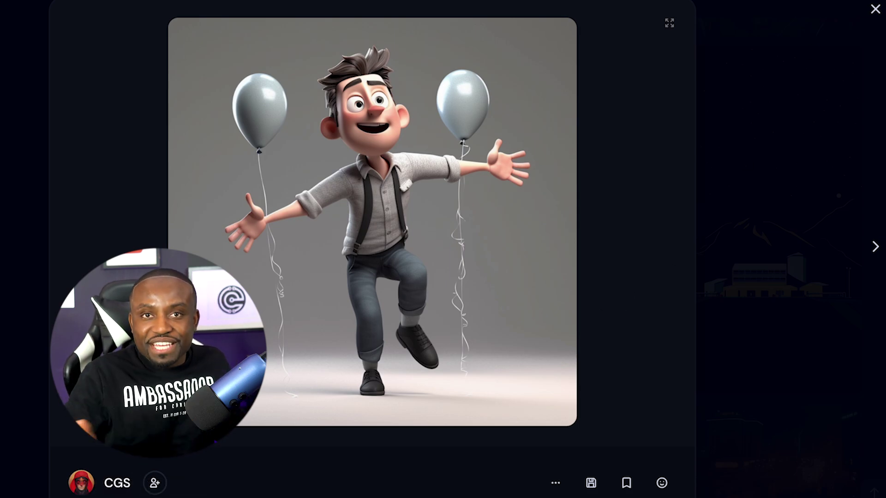
pyautogui.click(875, 9)
pyautogui.scroll(-5, 841, 175)
pyautogui.scroll(-7, 841, 176)
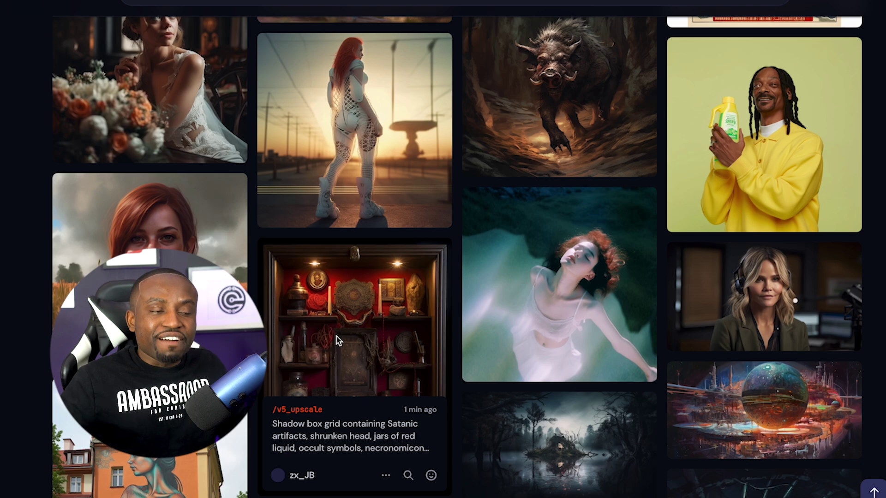
pyautogui.click(336, 339)
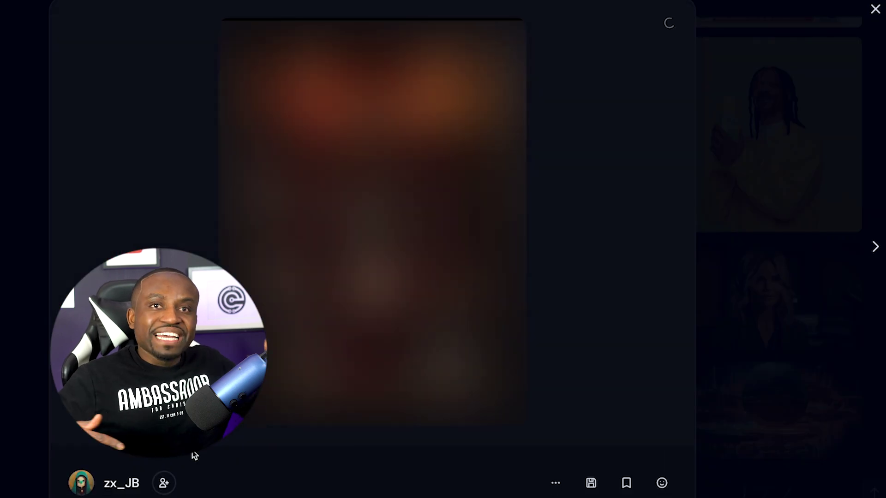
pyautogui.click(875, 9)
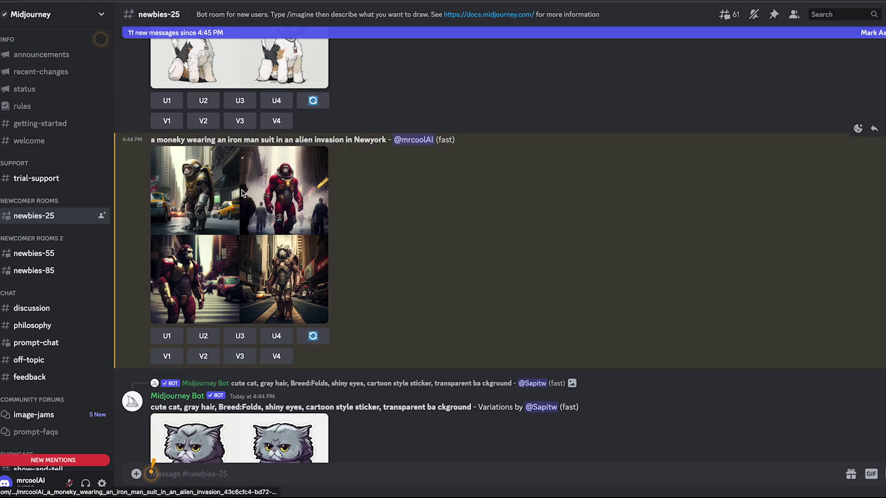
# Examine the monkey image grid in enlarged view and request variations of the third image
pyautogui.click(233, 200)
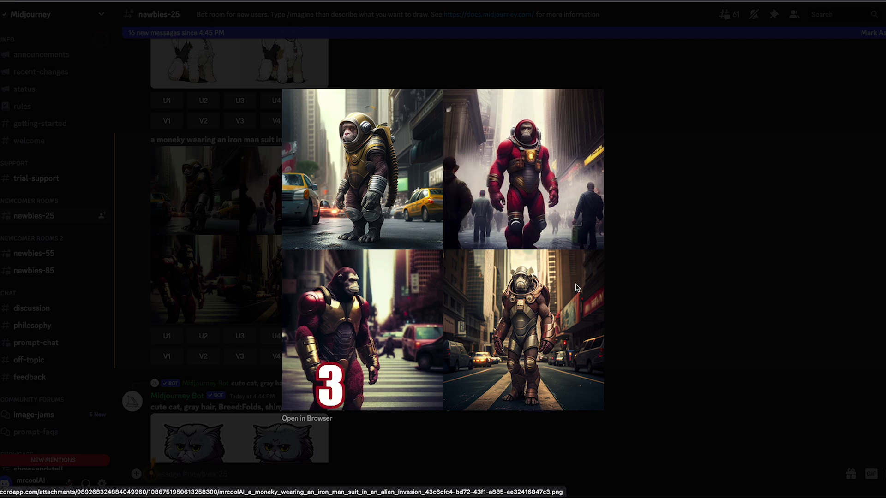
pyautogui.click(649, 276)
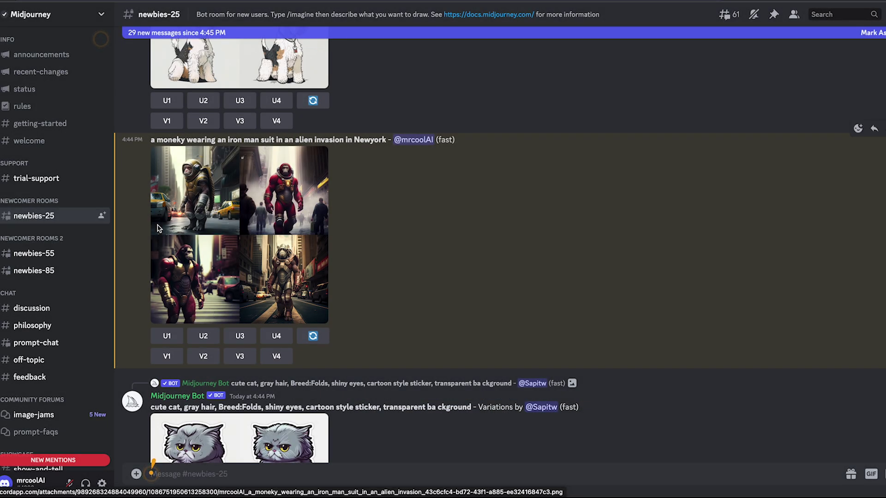
pyautogui.click(191, 290)
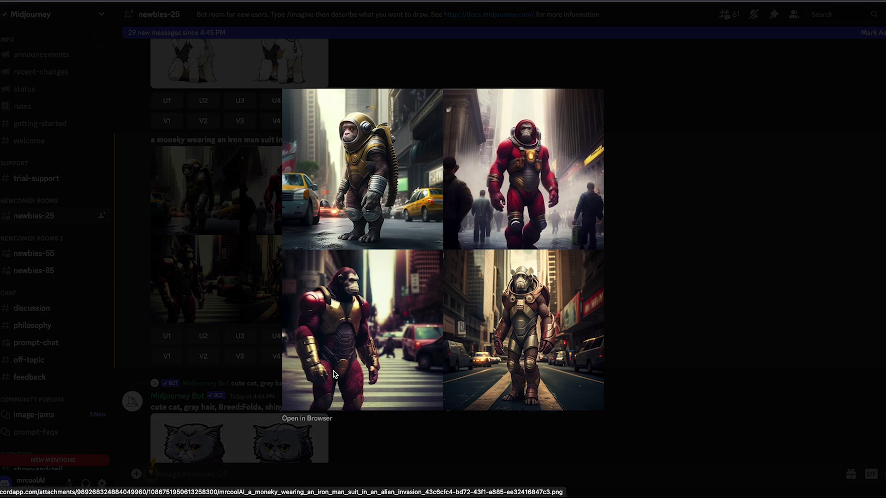
pyautogui.click(646, 312)
pyautogui.click(239, 356)
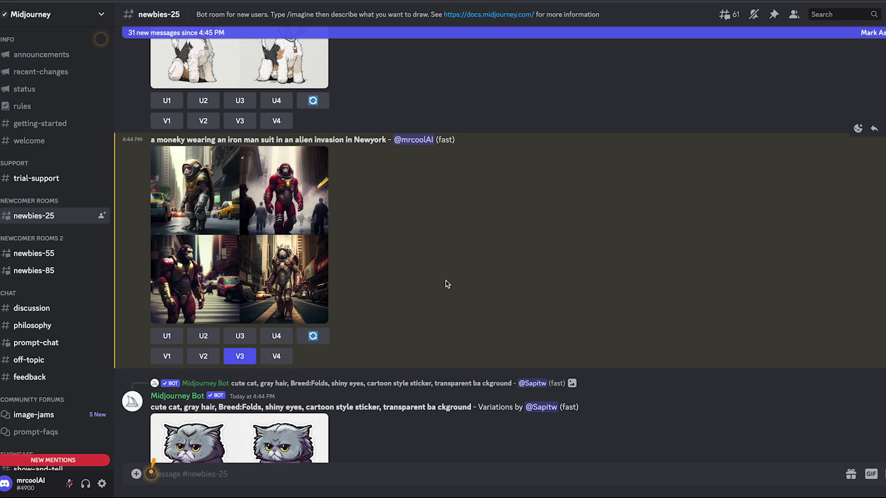
# Find the finished variations of the monkey image through the inbox mentions and view the new grid enlarged
pyautogui.scroll(-15, 446, 284)
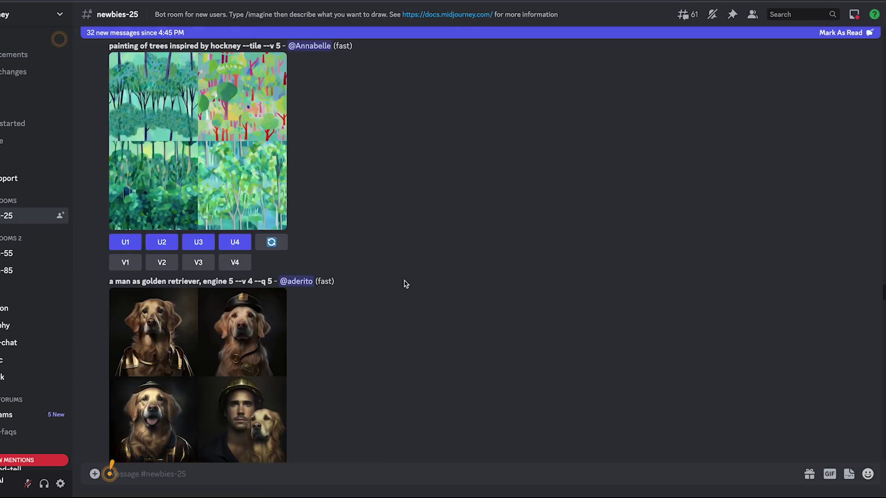
pyautogui.scroll(-20, 405, 284)
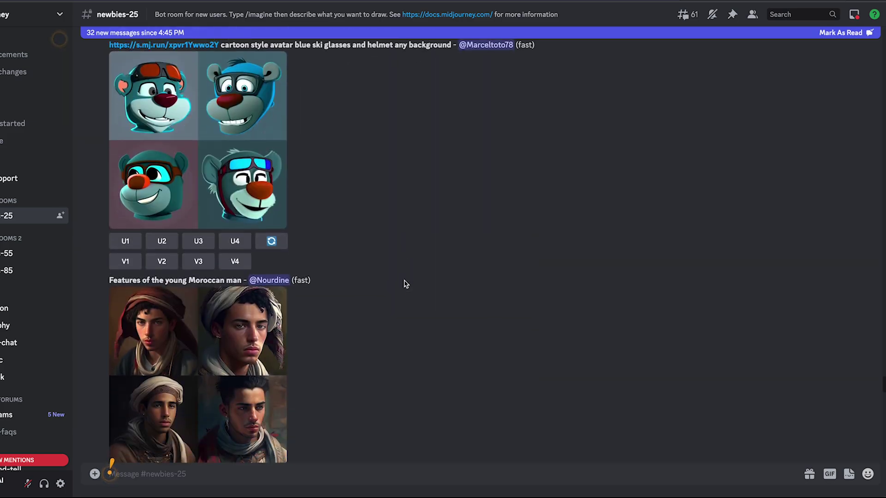
pyautogui.scroll(-15, 405, 283)
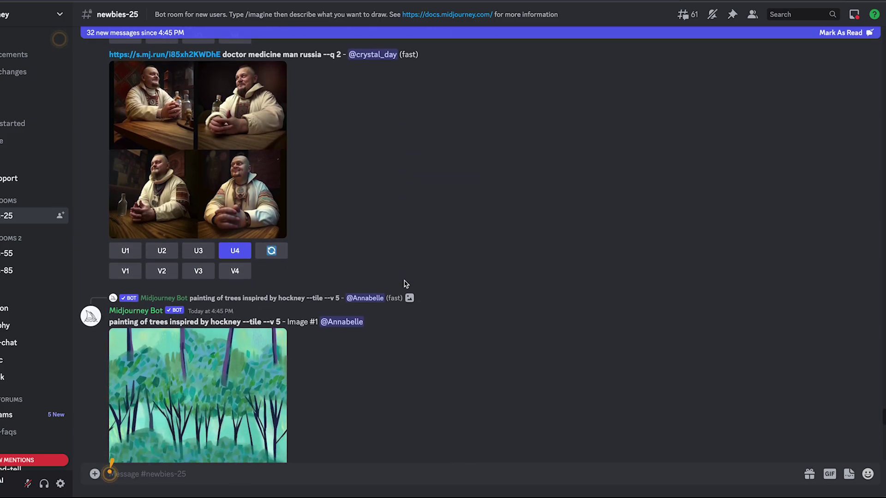
pyautogui.scroll(10, 690, 89)
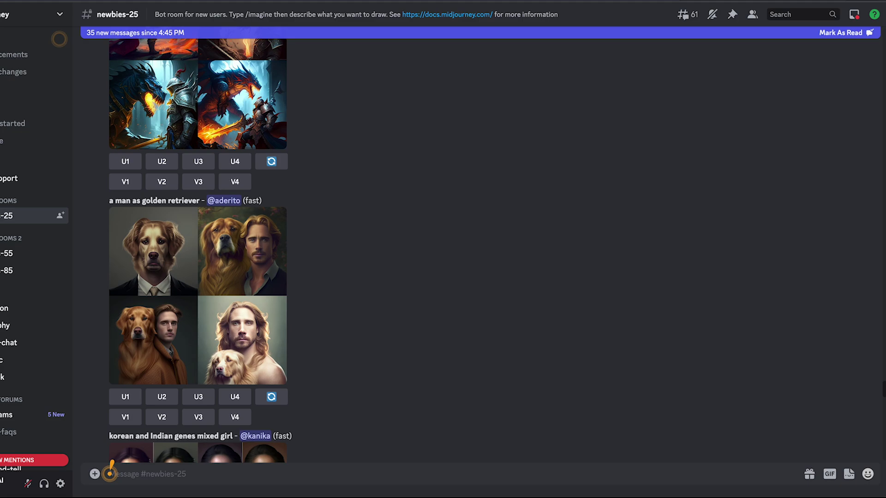
pyautogui.click(855, 17)
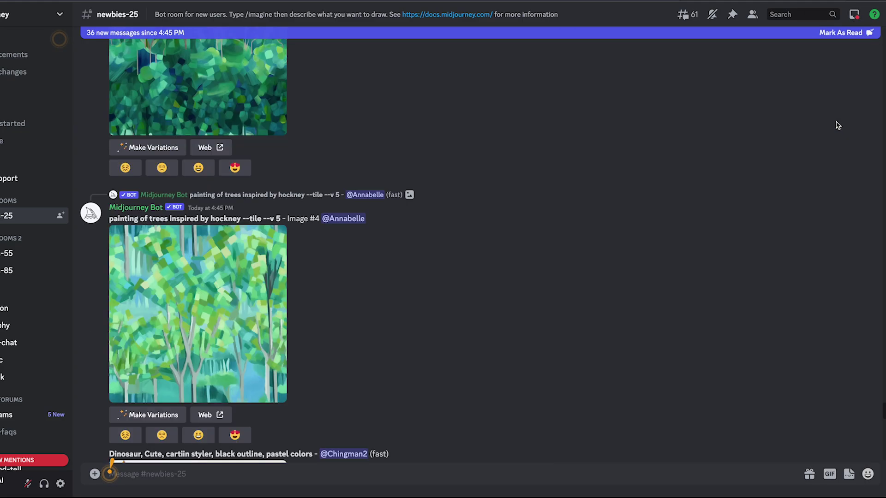
pyautogui.click(838, 117)
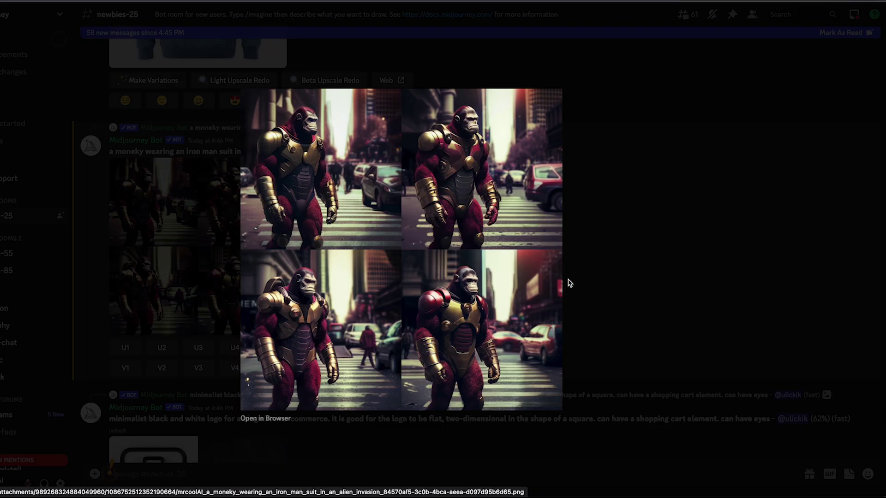
pyautogui.click(582, 274)
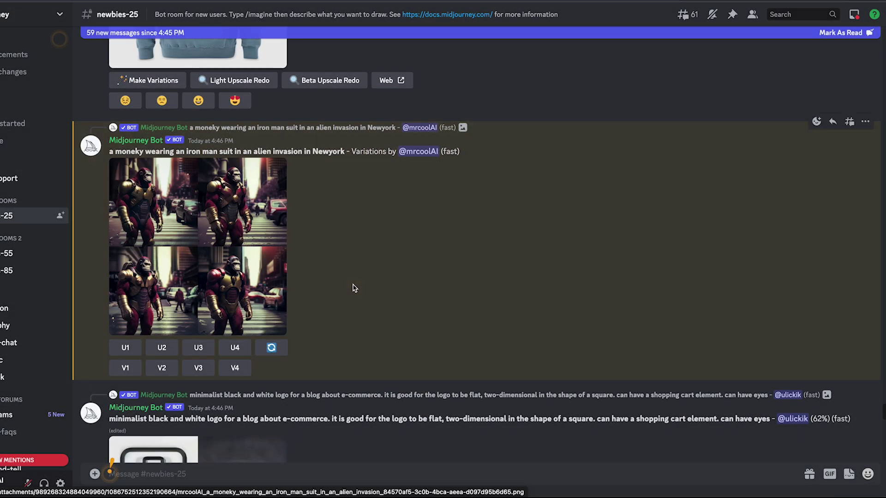
# Upscale the fourth monkey variation and open the upscaled image full size in the browser
pyautogui.click(236, 350)
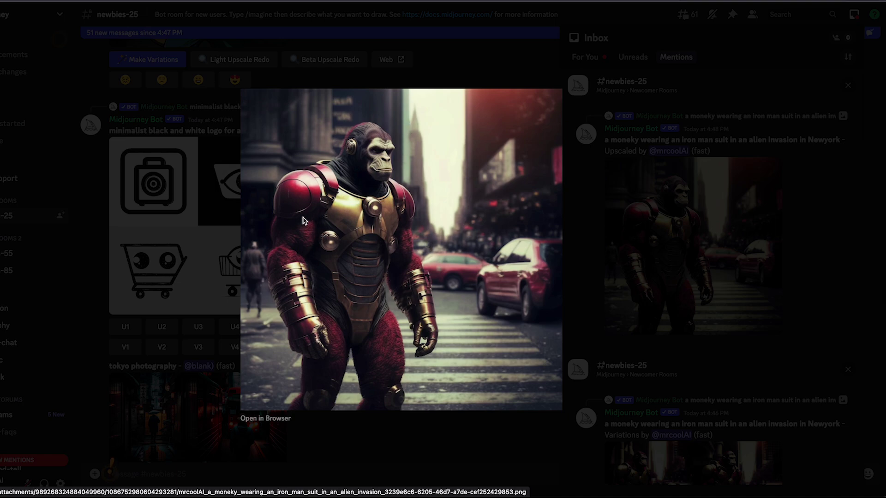
pyautogui.click(263, 418)
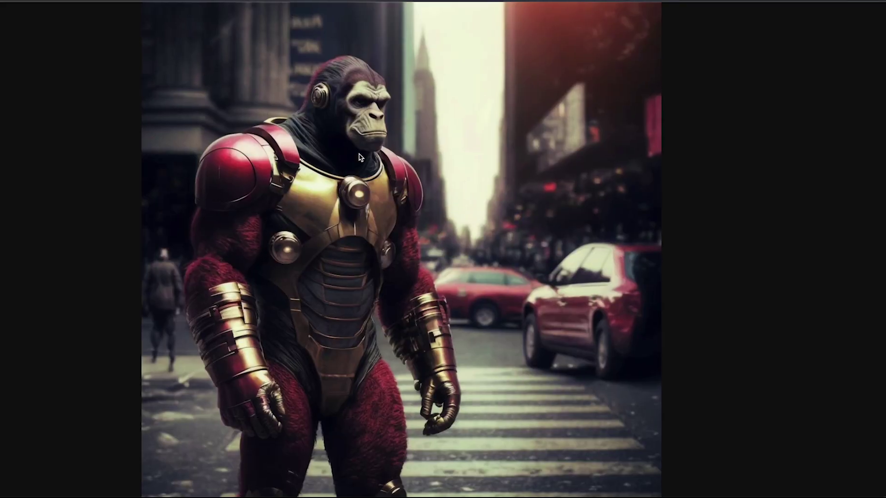
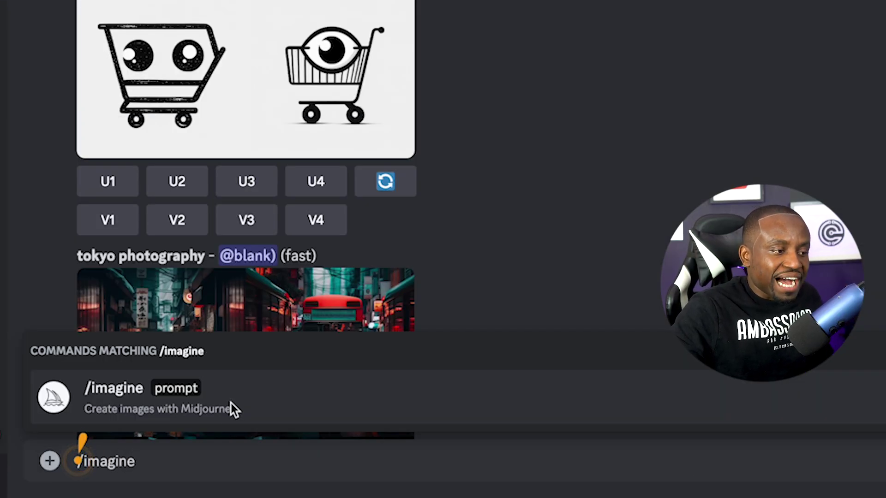
# Enter the /imagine prompt "a monkey wearing an iron man suit,NewYork Alien Invasion,Cinematic, Cinematic lighting,super detailed, high contrast"
pyautogui.click(230, 404)
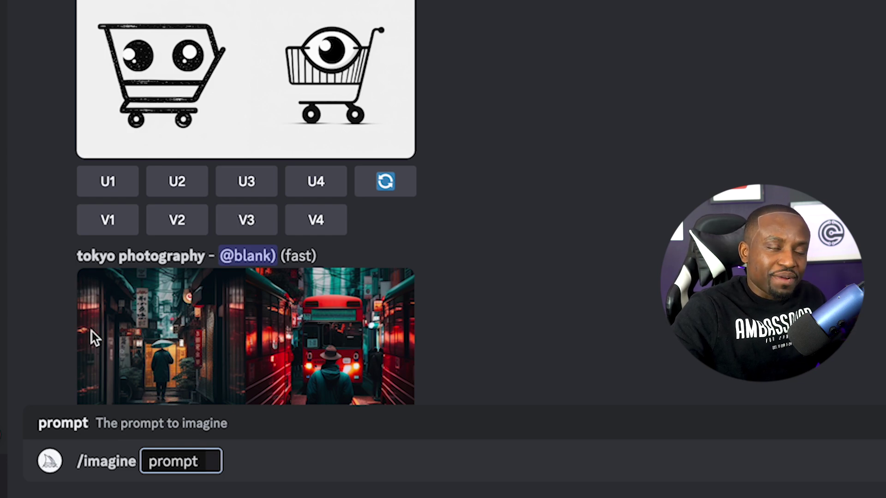
pyautogui.write('a monkey wearing an iron man suit,')
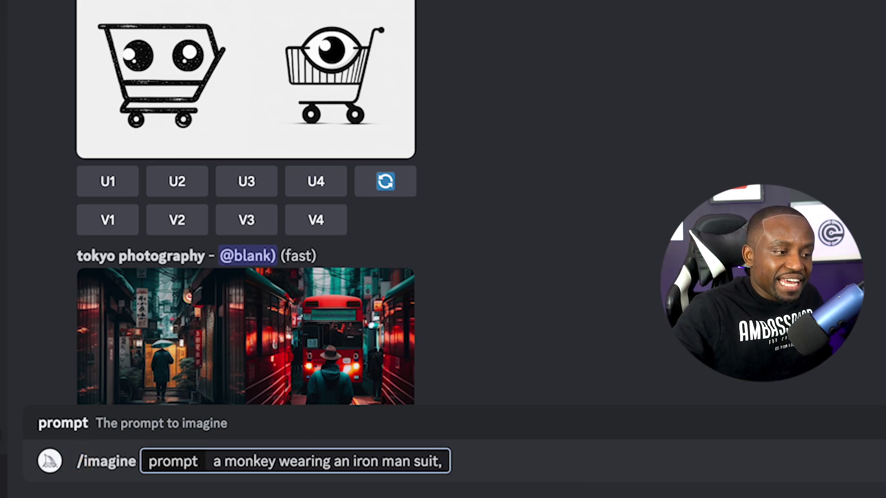
pyautogui.write('NewYork Alien Invasion')
pyautogui.click(444, 461)
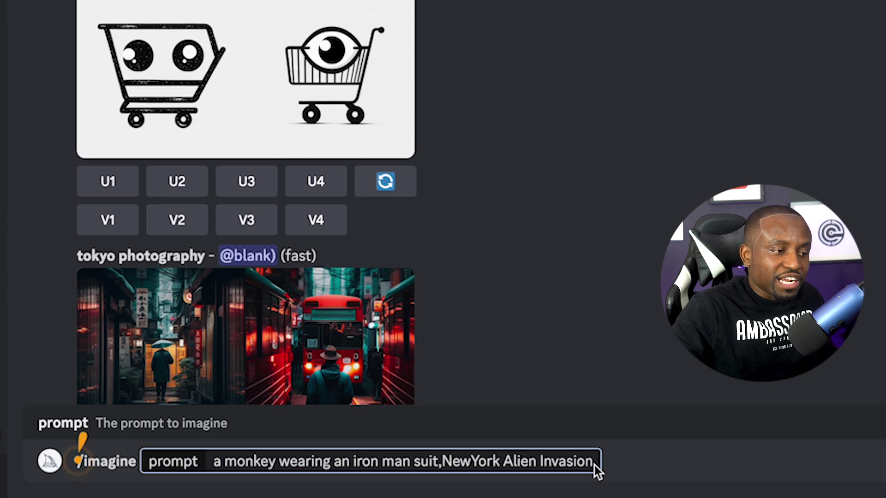
pyautogui.write(',Cinematic, Cinematic lighting,')
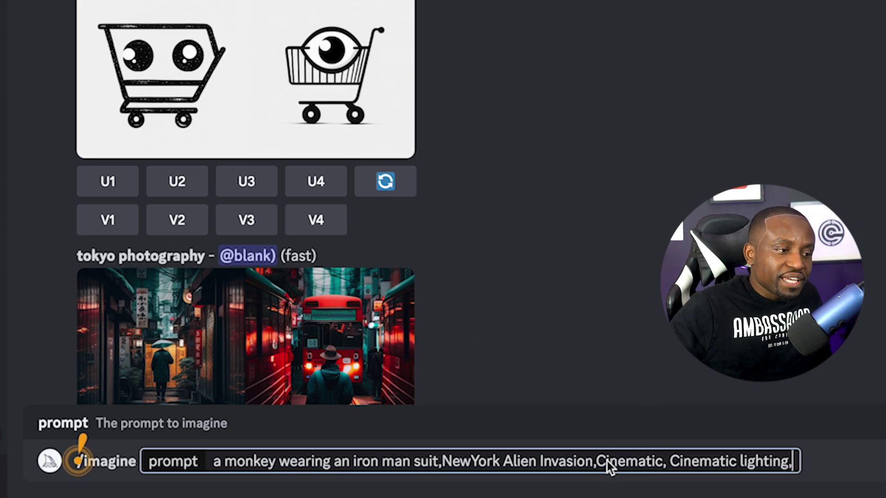
pyautogui.write('Cinematic, Cinematic lighting,')
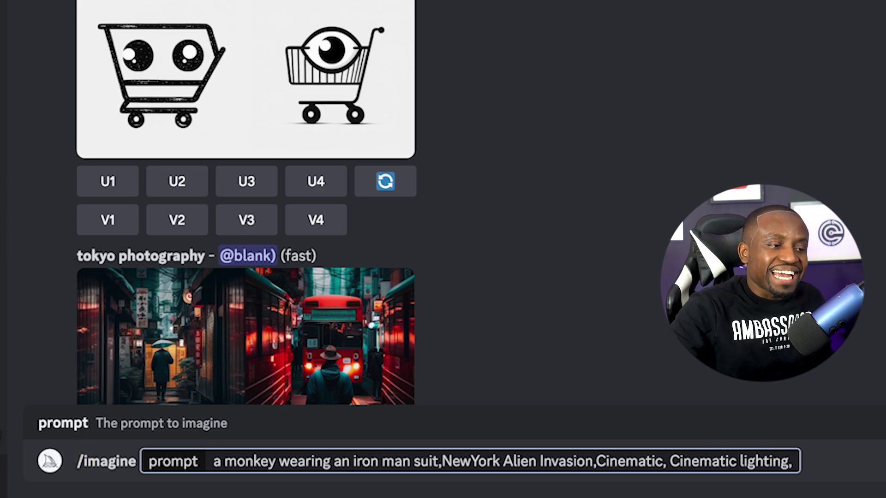
pyautogui.write('super detailed, high contrast')
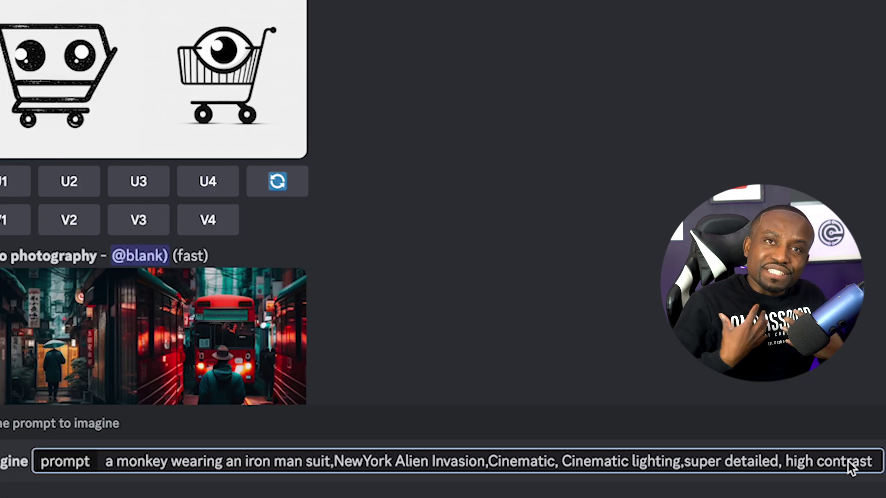
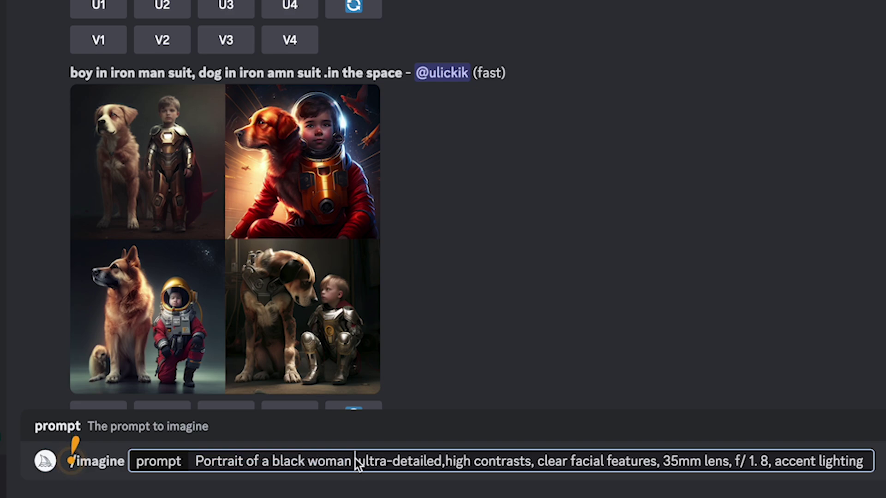
# Examine the portrait prompt's modifiers one by one: high contrasts, clear facial features, 35mm lens, f/ 1. 8 and accent lighting
pyautogui.moveTo(437, 466); pyautogui.dragTo(524, 462)
pyautogui.click(534, 462)
pyautogui.moveTo(546, 462); pyautogui.dragTo(652, 460)
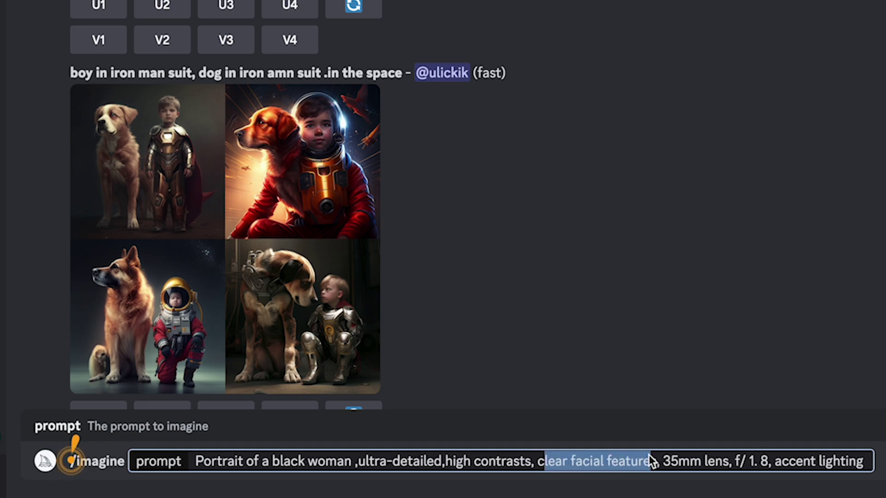
pyautogui.click(664, 463)
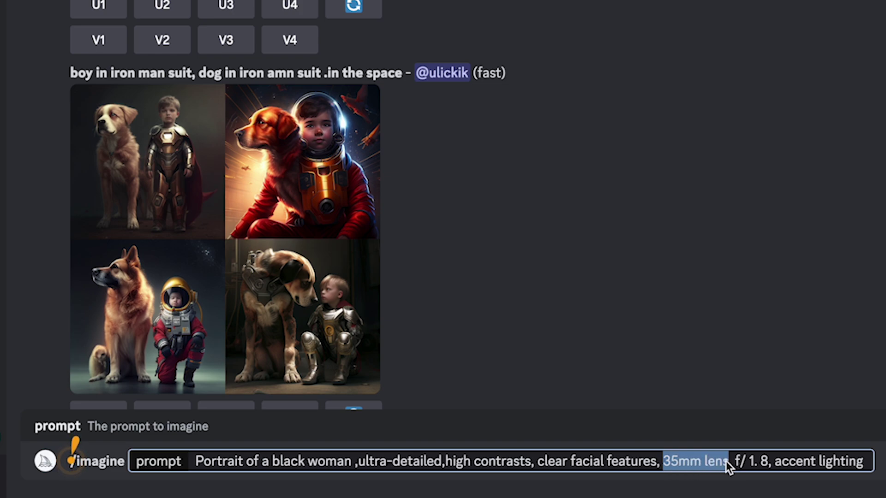
pyautogui.moveTo(768, 461); pyautogui.dragTo(739, 462)
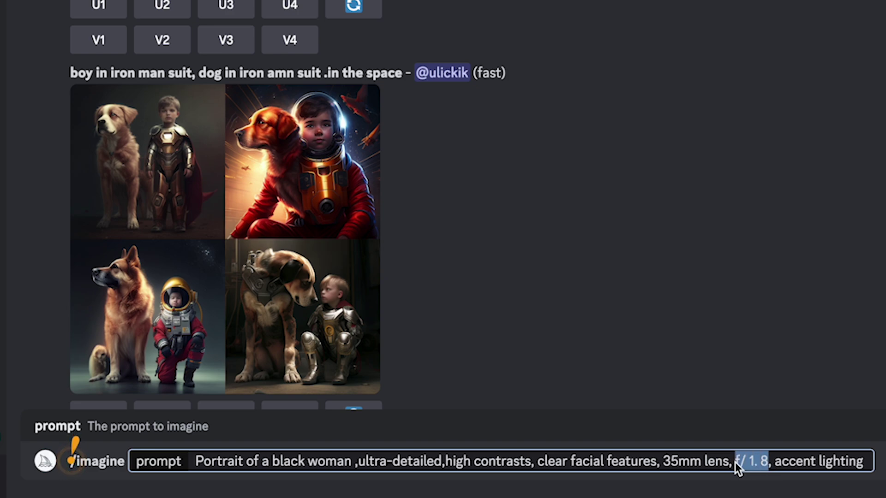
pyautogui.moveTo(775, 462); pyautogui.dragTo(867, 461)
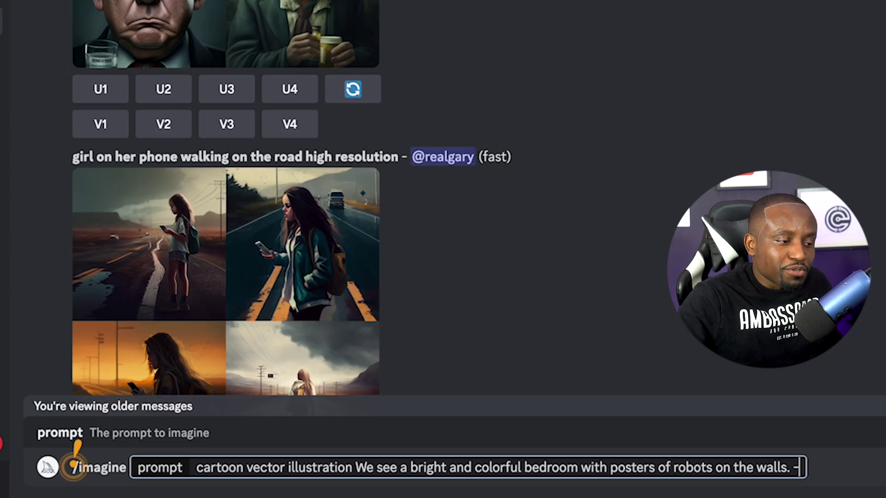
# Append the parameters "--v 4 --ar 16:9" to the cartoon vector bedroom prompt and submit it
pyautogui.write('- v')
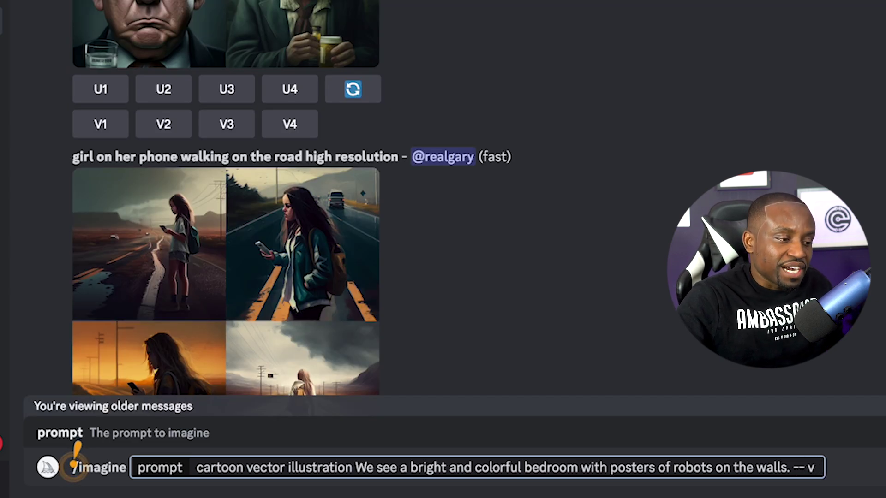
pyautogui.press('BackSpace')
pyautogui.press('BackSpace')
pyautogui.write('v 4')
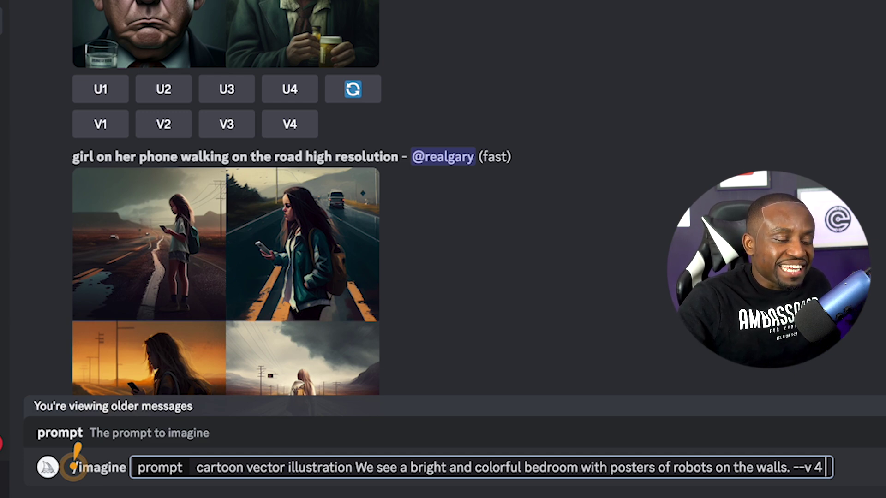
pyautogui.write('-- ar')
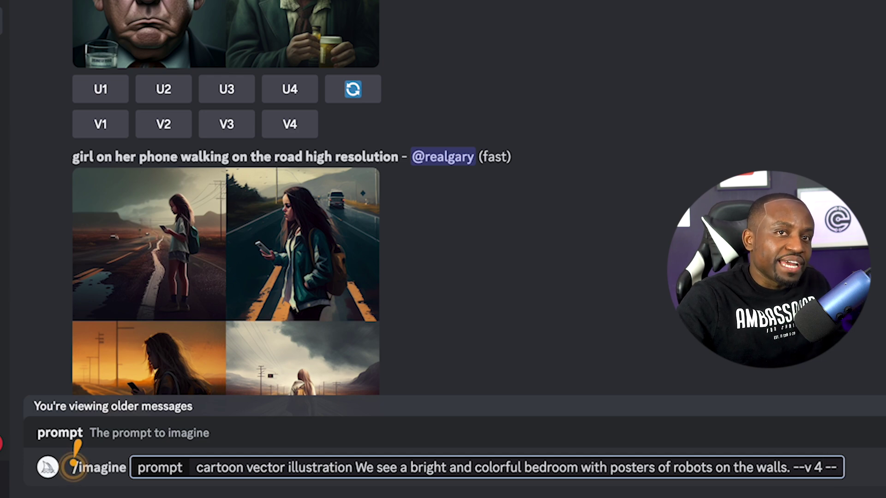
pyautogui.press('BackSpace')
pyautogui.press('BackSpace')
pyautogui.press('BackSpace')
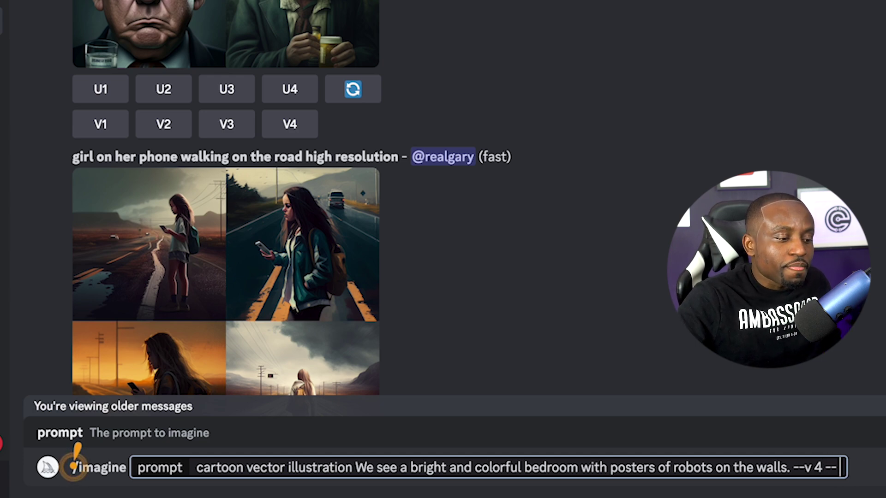
pyautogui.write('ar')
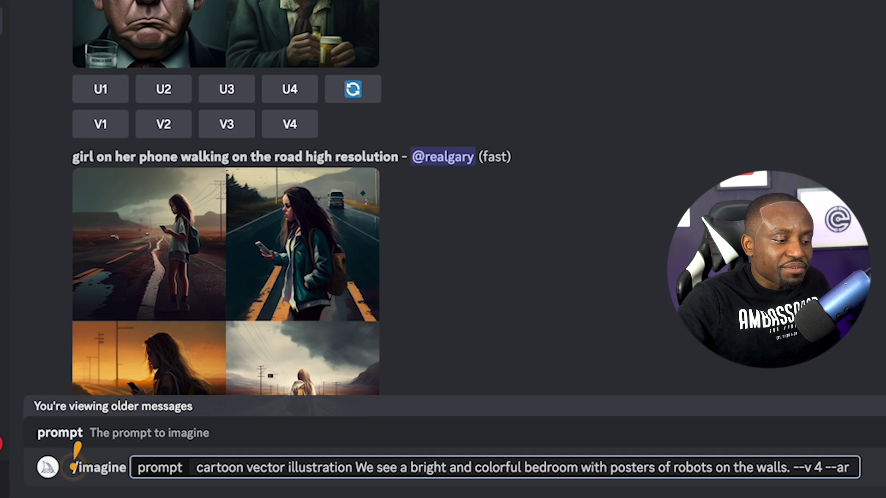
pyautogui.write(' 16')
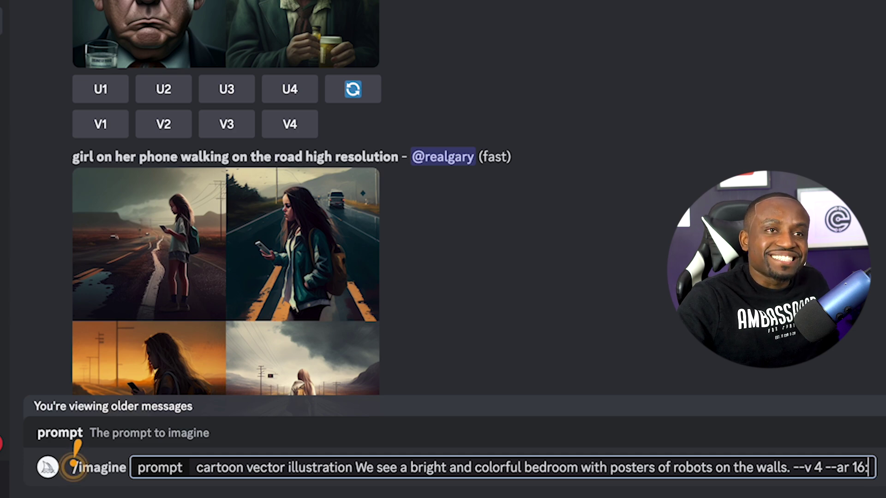
pyautogui.write(':9')
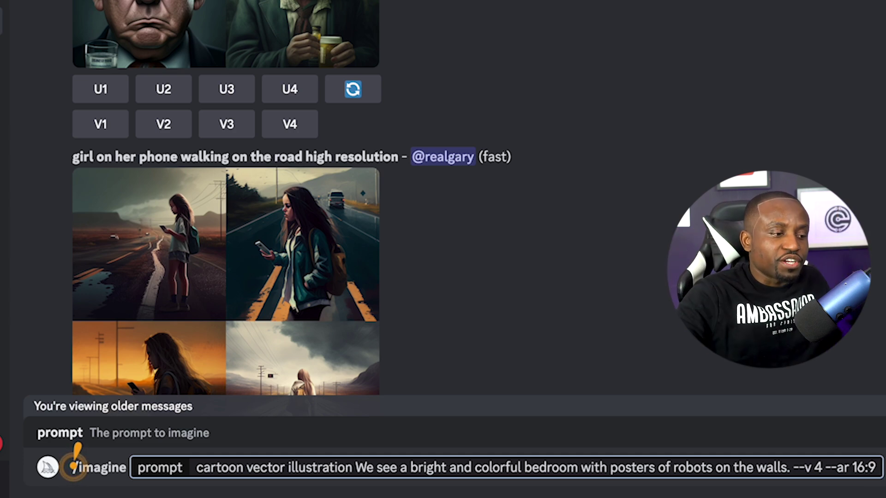
pyautogui.press('Return')
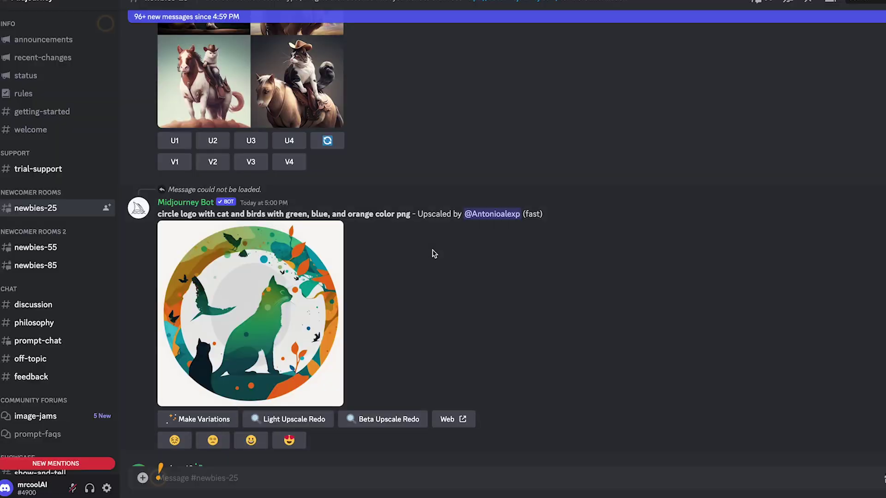
# Upload the reference photo male-g91449560b_1920.jpg to the chat and copy the enlarged photo's image address
pyautogui.click(142, 478)
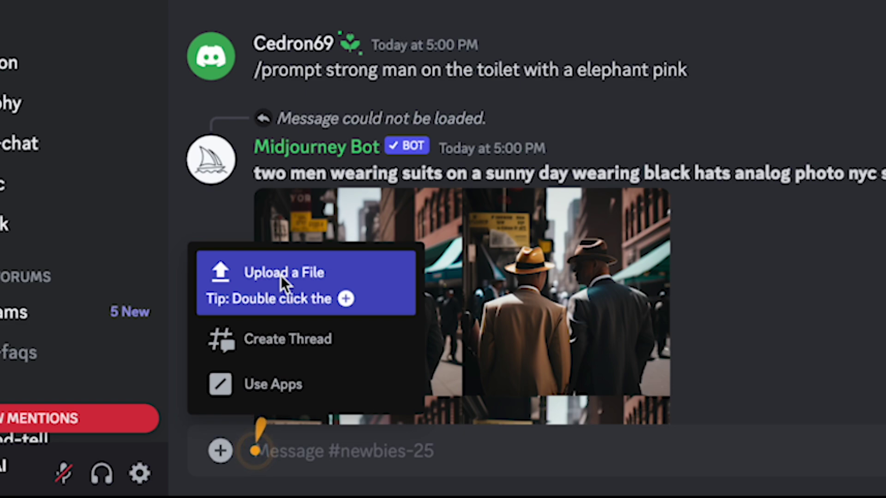
pyautogui.click(281, 275)
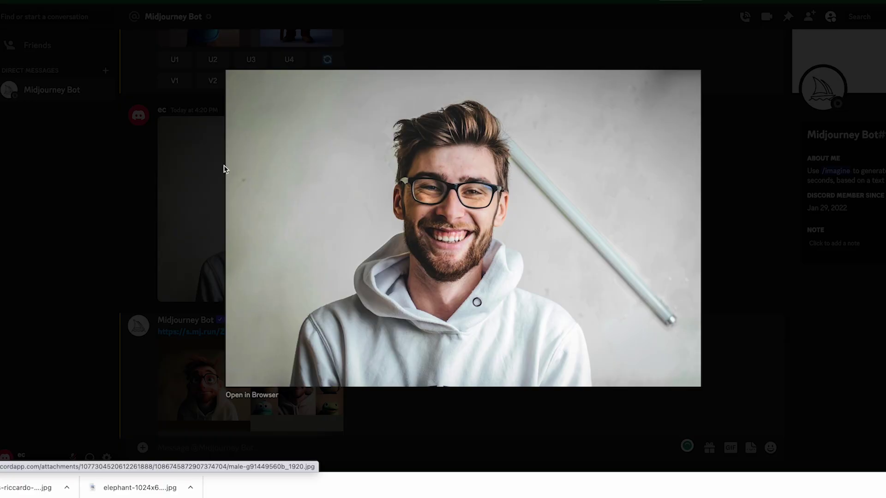
pyautogui.rightClick(386, 157)
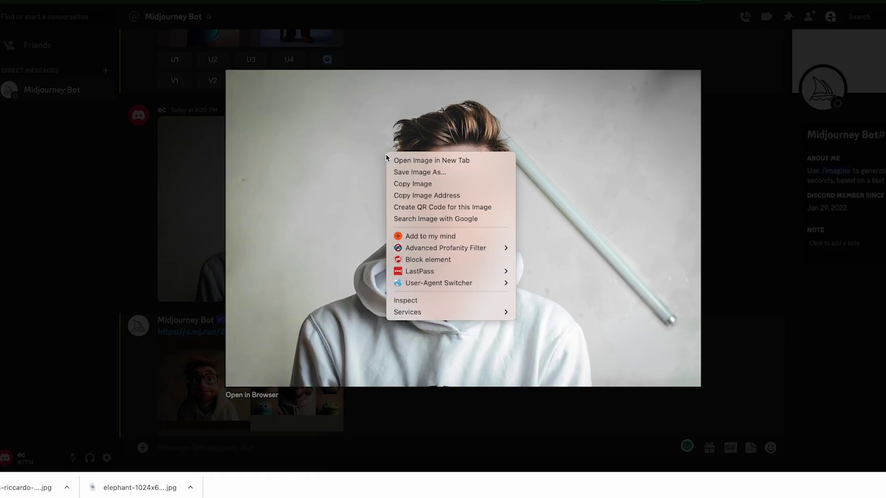
pyautogui.click(435, 195)
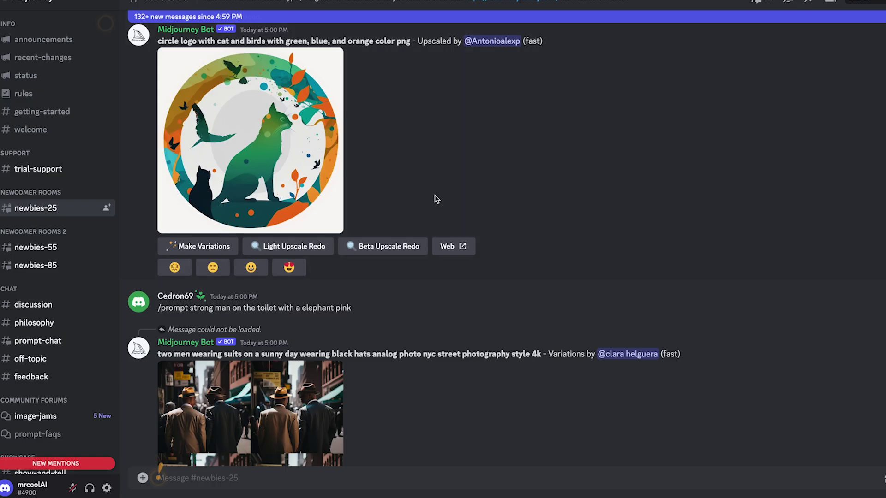
# Enter an /imagine prompt made of the copied image address followed by "disney pixar character"
pyautogui.click(159, 475)
pyautogui.write('/imagine')
pyautogui.hotkey('ctrl', 'v')
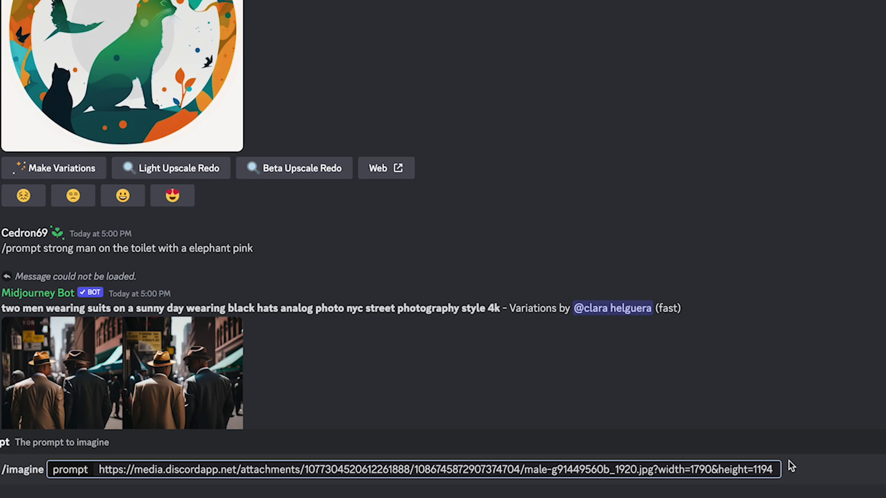
pyautogui.write('disney pixar character')
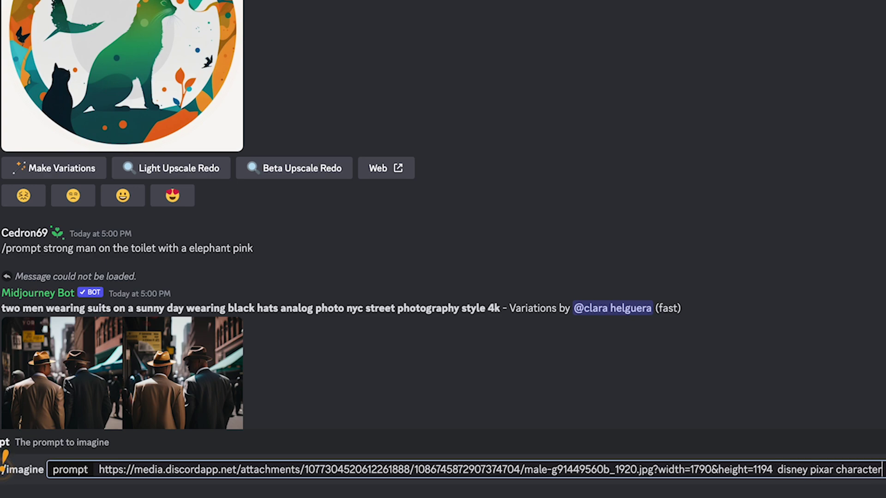
pyautogui.moveTo(777, 469); pyautogui.dragTo(882, 475)
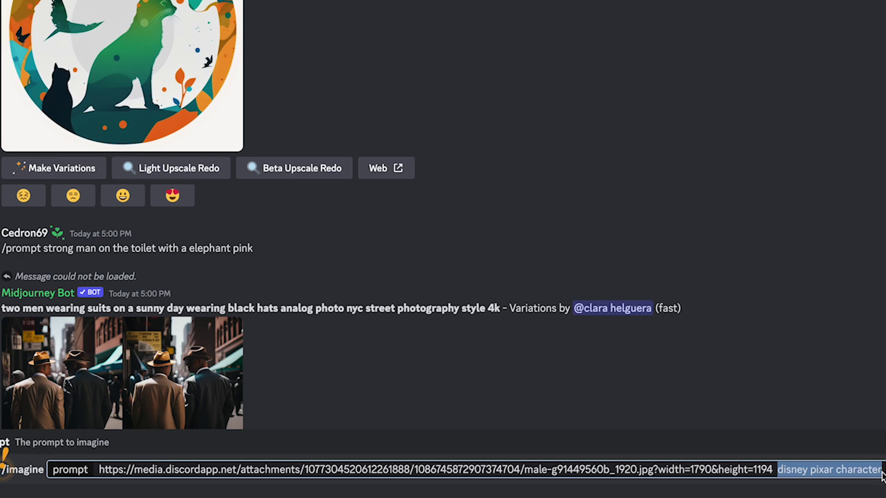
pyautogui.click(829, 314)
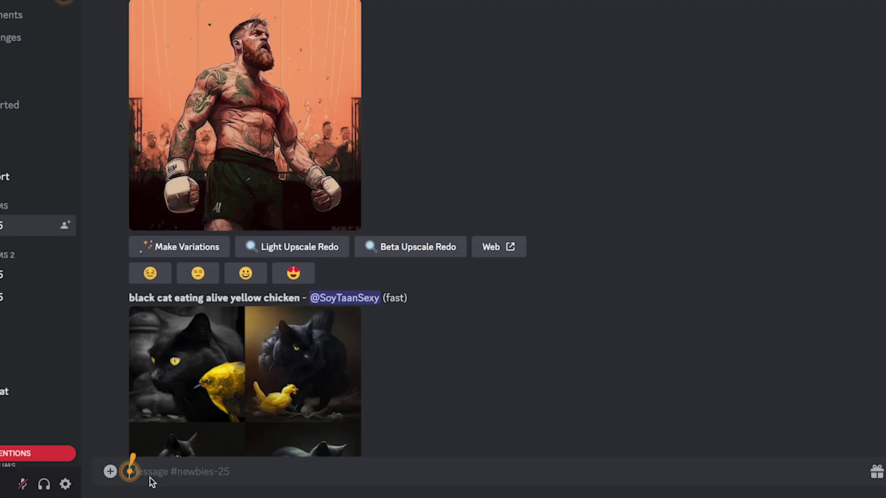
# Examine the available slash commands, from /ask and /blend through /info and the /prefer options
pyautogui.write('/')
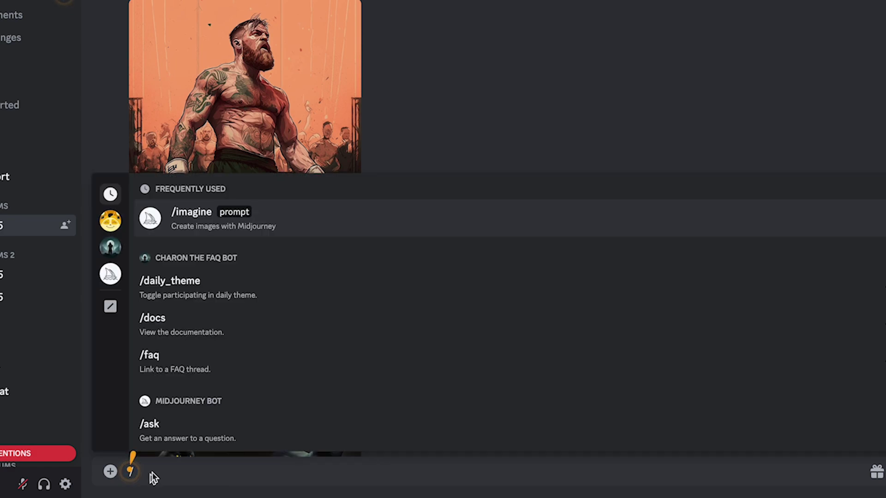
pyautogui.scroll(-2, 215, 277)
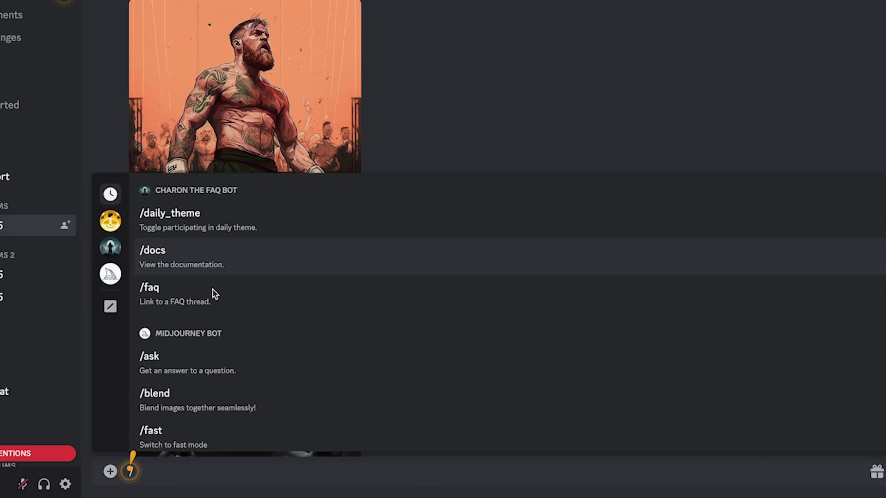
pyautogui.scroll(-2, 193, 337)
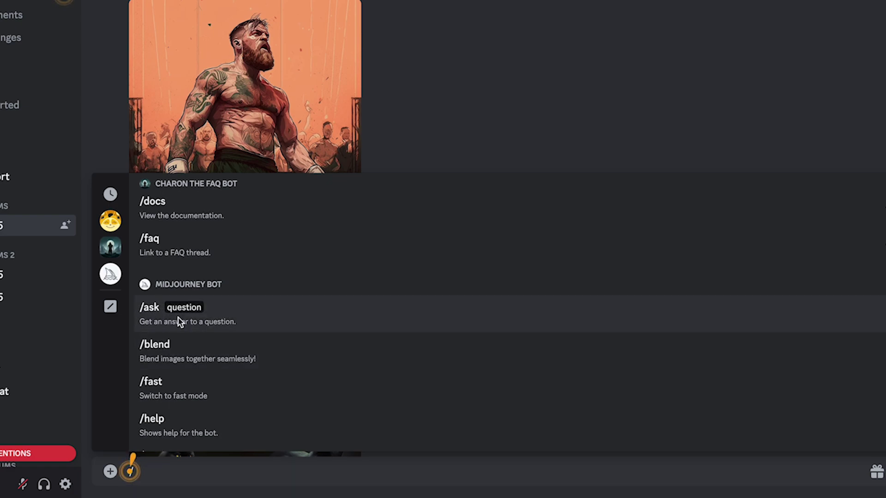
pyautogui.scroll(-2, 189, 376)
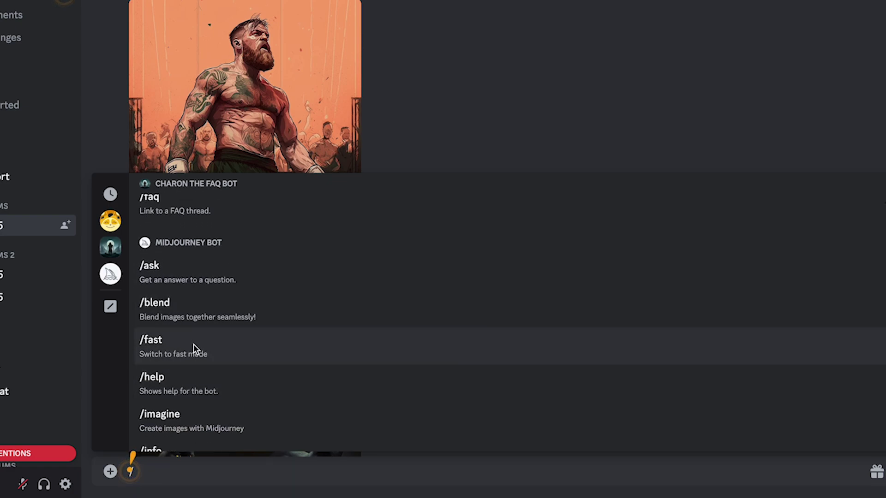
pyautogui.scroll(-2, 198, 386)
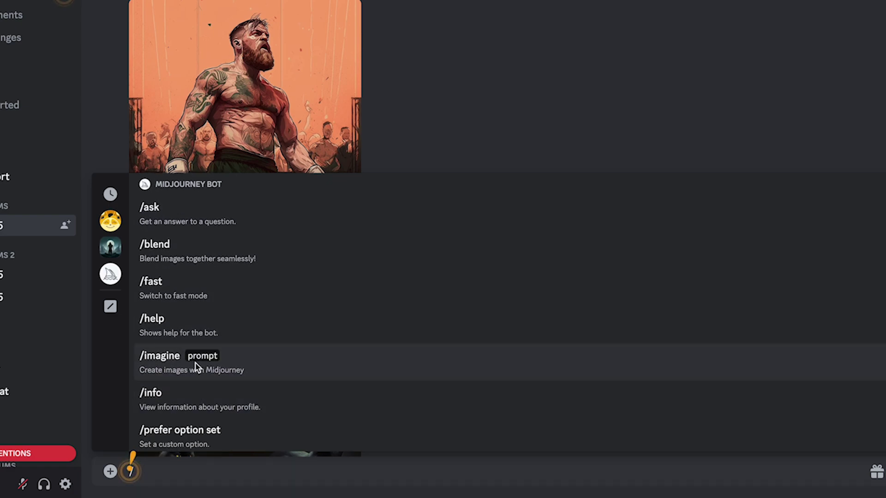
pyautogui.scroll(-3, 196, 365)
pyautogui.scroll(-1, 198, 396)
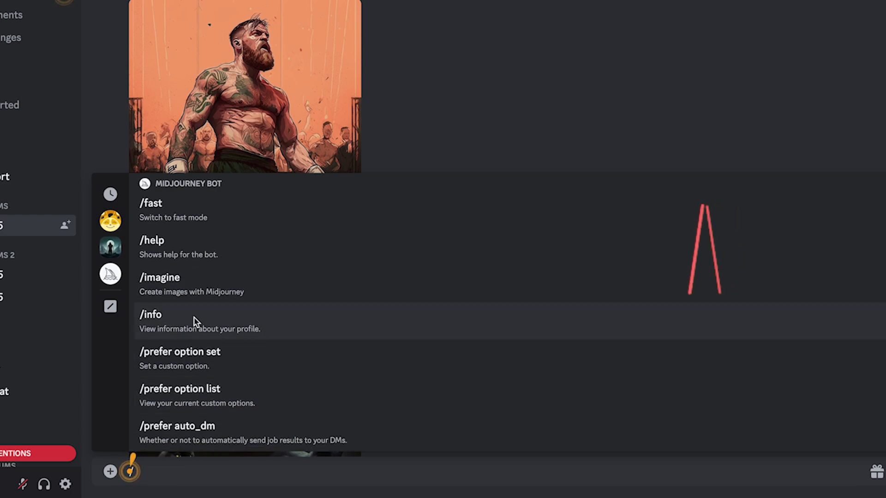
pyautogui.scroll(-2, 194, 319)
pyautogui.scroll(5, 194, 317)
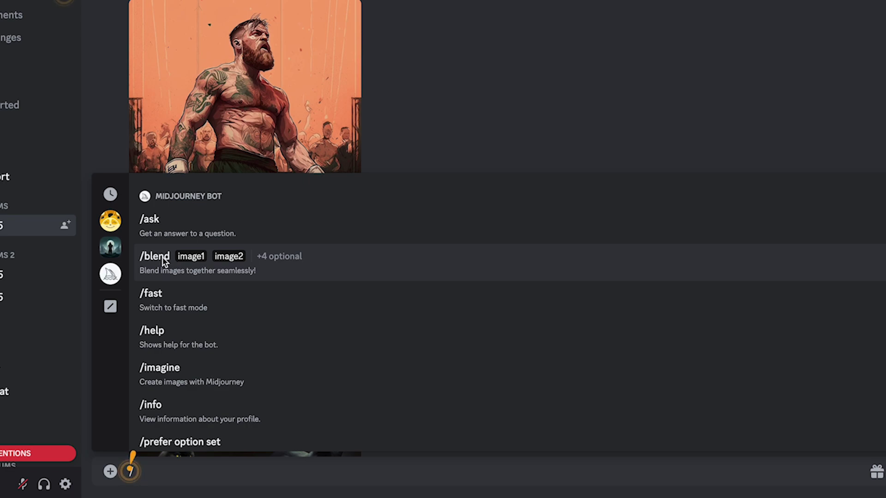
# Blend elephant-1024x691.jpg as image1 with the pexels lake landscape photo as image2, and open the blended image grid in the browser
pyautogui.click(163, 260)
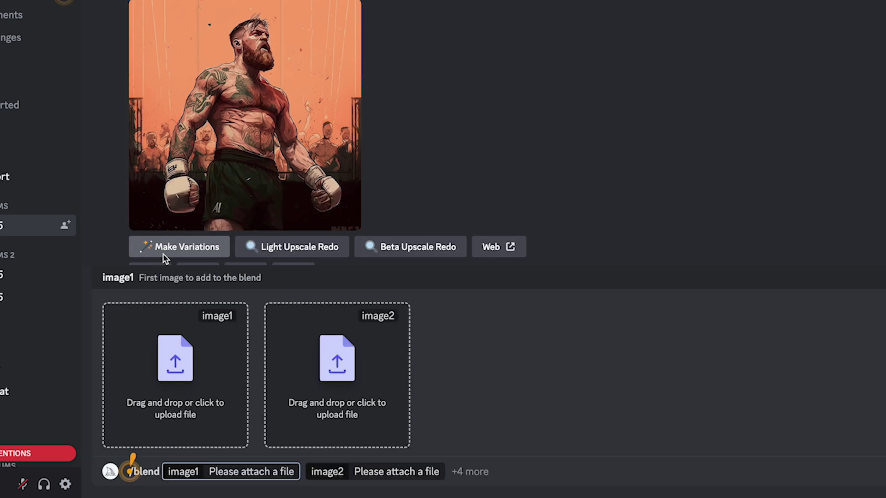
pyautogui.press('super+Tab')
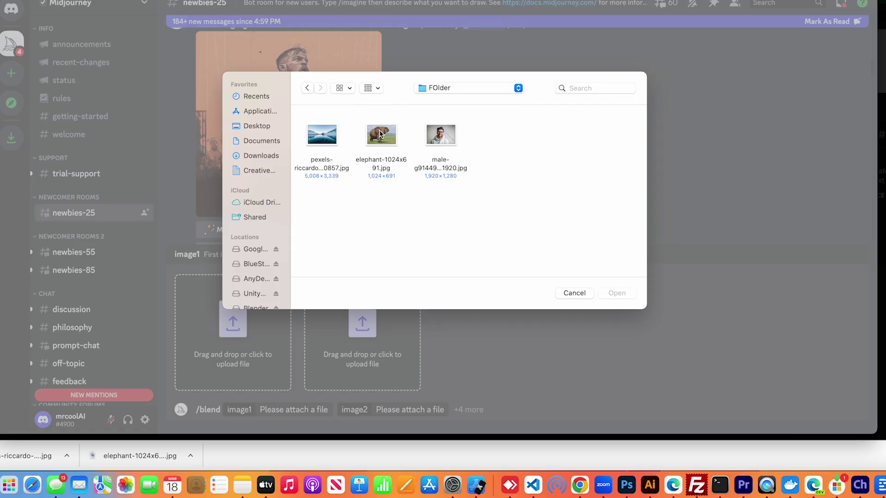
pyautogui.click(380, 134)
pyautogui.doubleClick(380, 134)
pyautogui.click(378, 273)
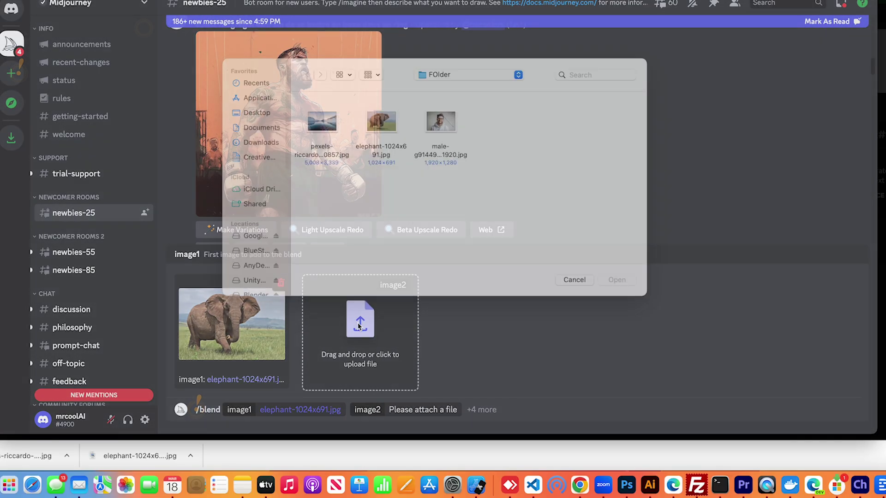
pyautogui.doubleClick(322, 135)
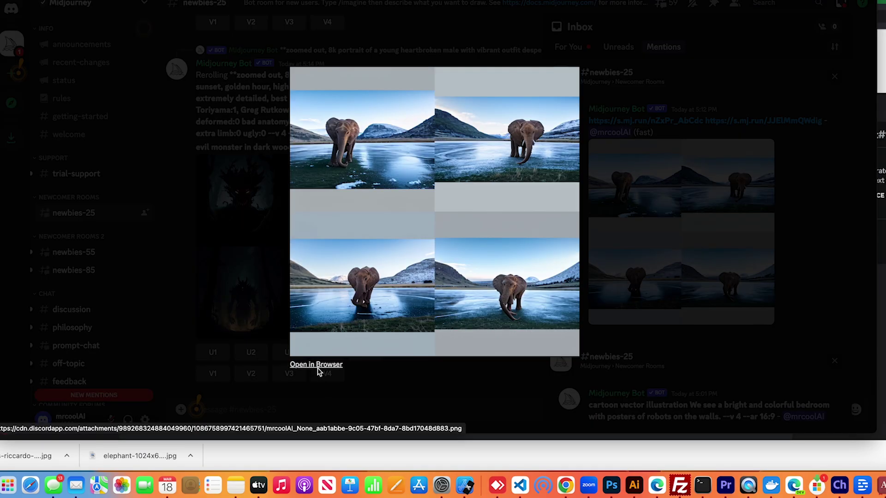
pyautogui.click(318, 366)
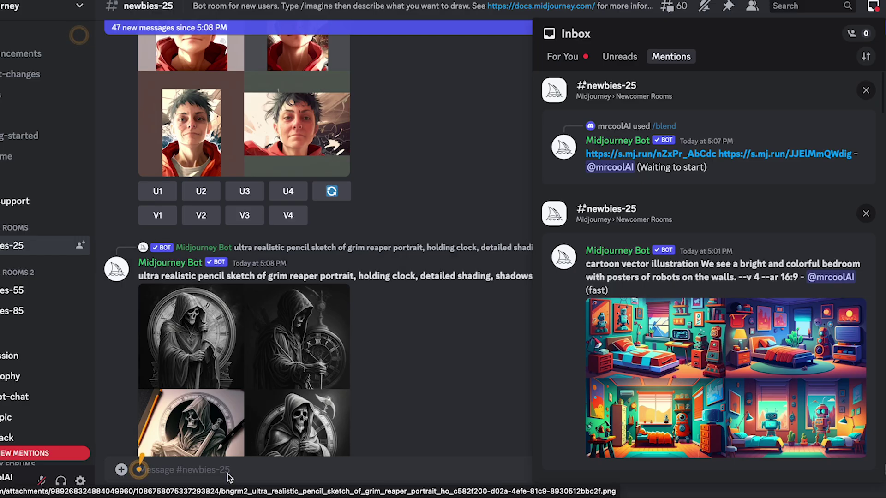
# Run the /subscribe command and open the personal subscription page, accepting the external link
pyautogui.click(227, 474)
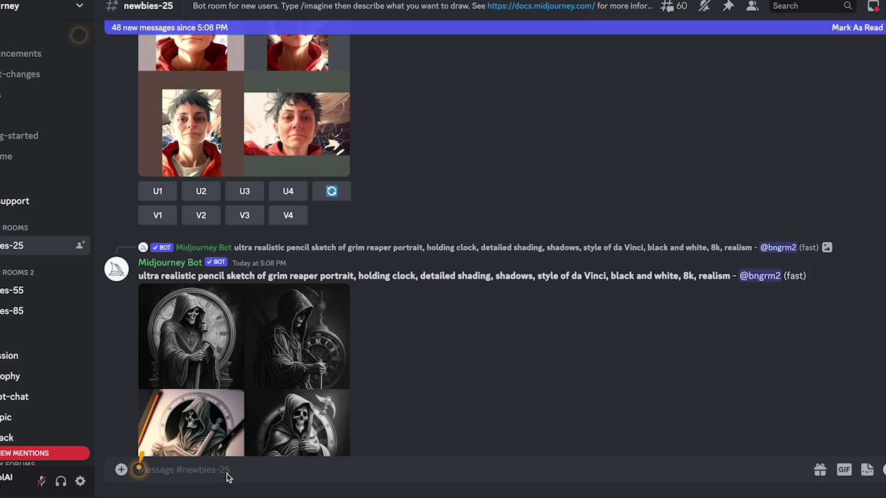
pyautogui.write('/s')
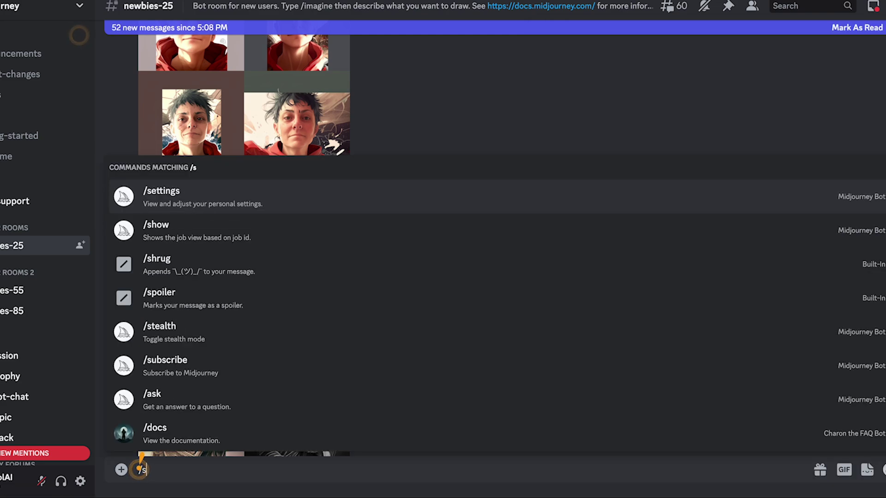
pyautogui.write('ub')
pyautogui.click(243, 433)
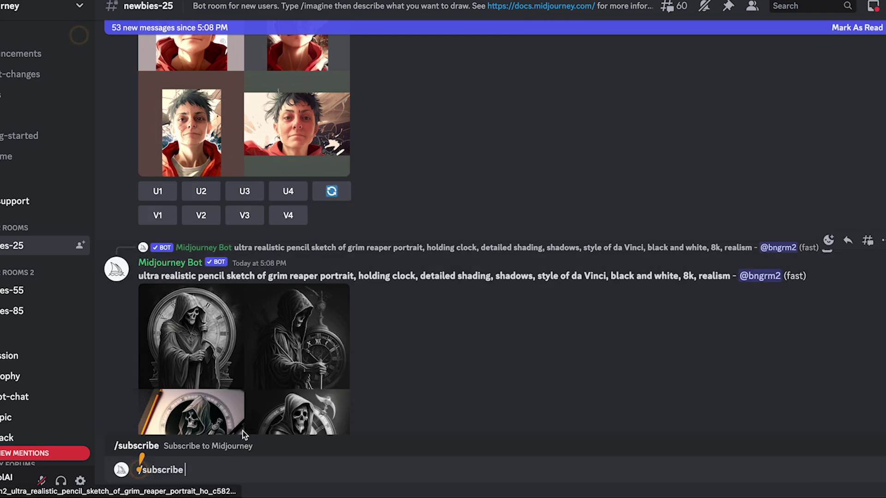
pyautogui.press('Return')
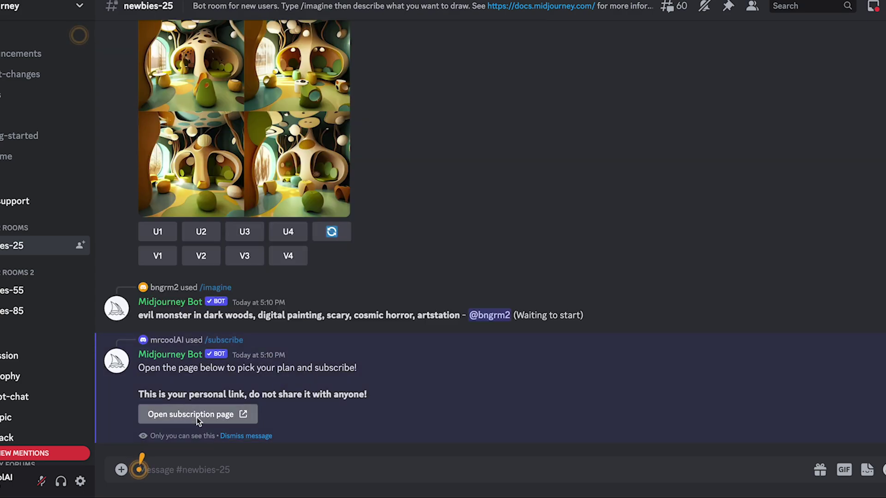
pyautogui.click(197, 415)
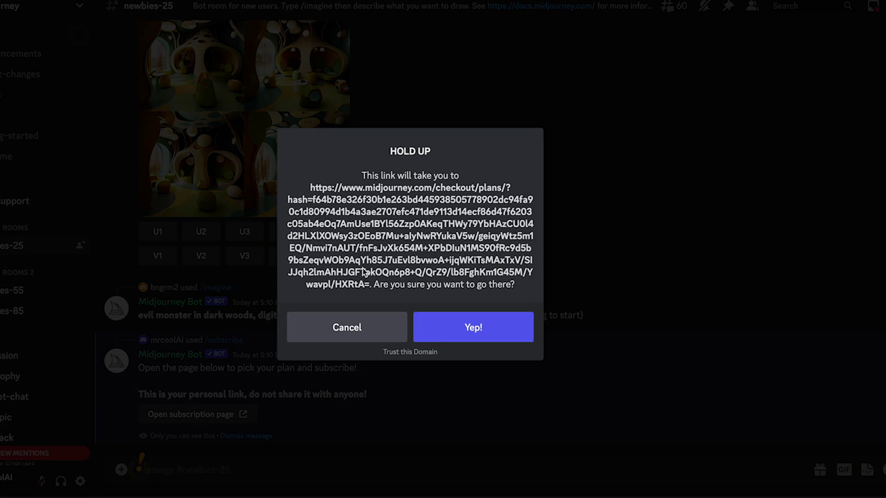
pyautogui.click(459, 328)
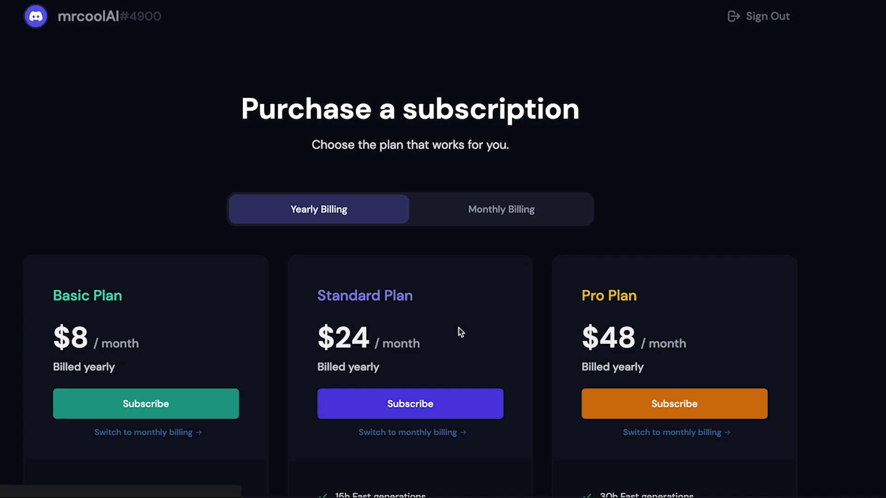
# Compare the prices and features of the Basic, Standard and Pro plans, including the generation limits and commercial terms
pyautogui.scroll(-2, 428, 280)
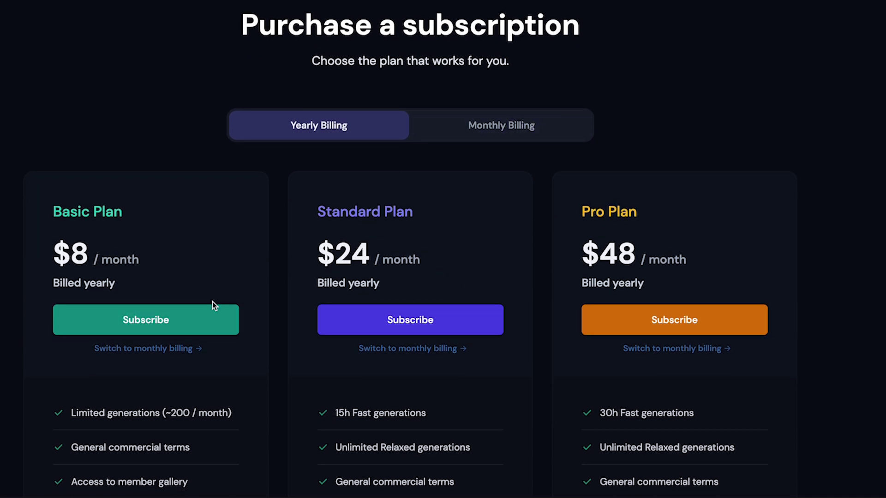
pyautogui.scroll(-2, 213, 301)
pyautogui.moveTo(206, 346); pyautogui.dragTo(232, 345)
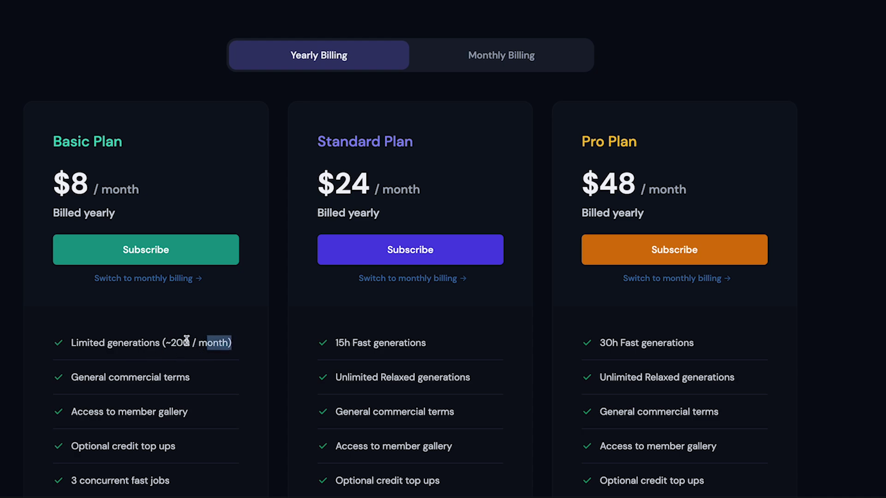
pyautogui.scroll(-15, 369, 327)
pyautogui.click(840, 284)
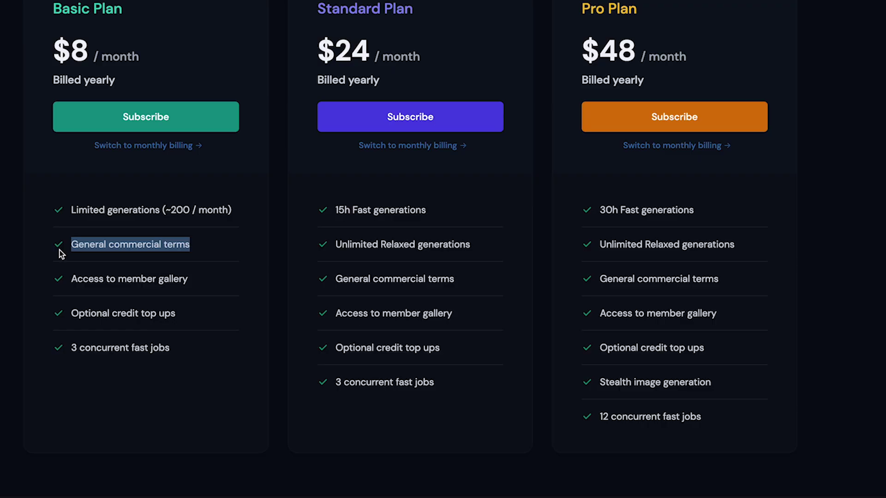
pyautogui.scroll(-1, 57, 251)
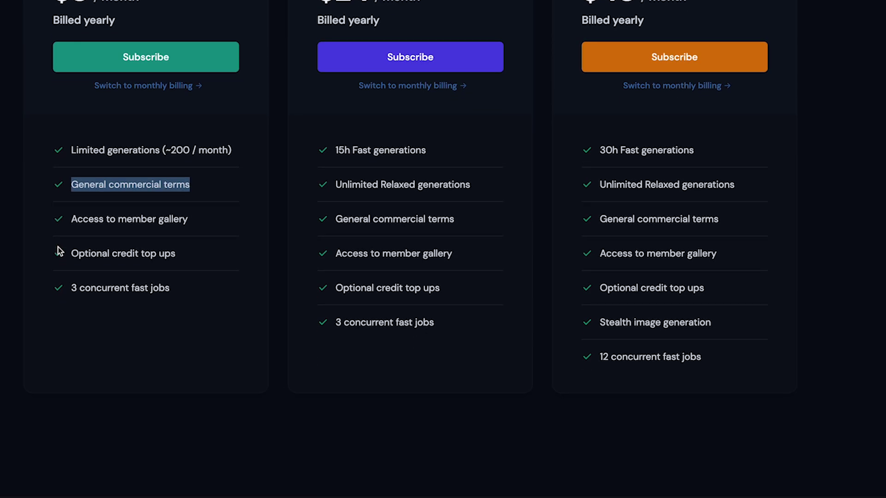
pyautogui.scroll(4, 185, 185)
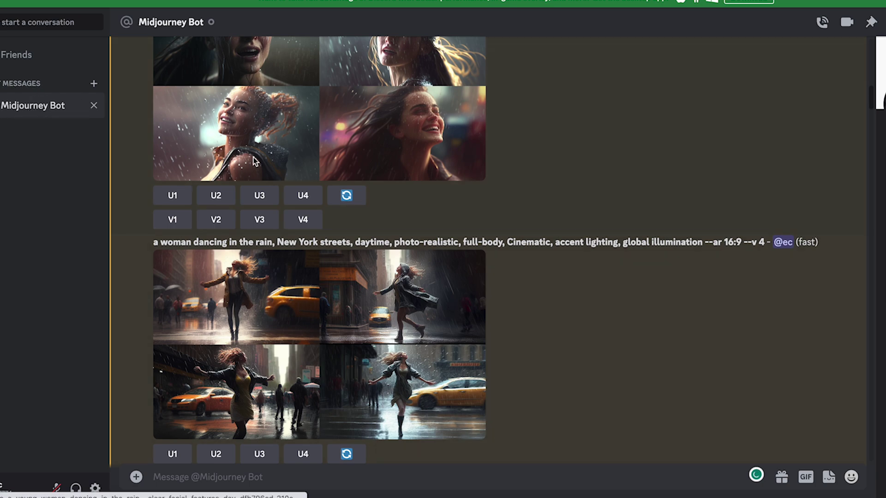
# Examine the rain-dancing woman images in the Midjourney Bot chat and compare the futuristic city skyline results for --v 4 and --v 5
pyautogui.scroll(-3, 480, 250)
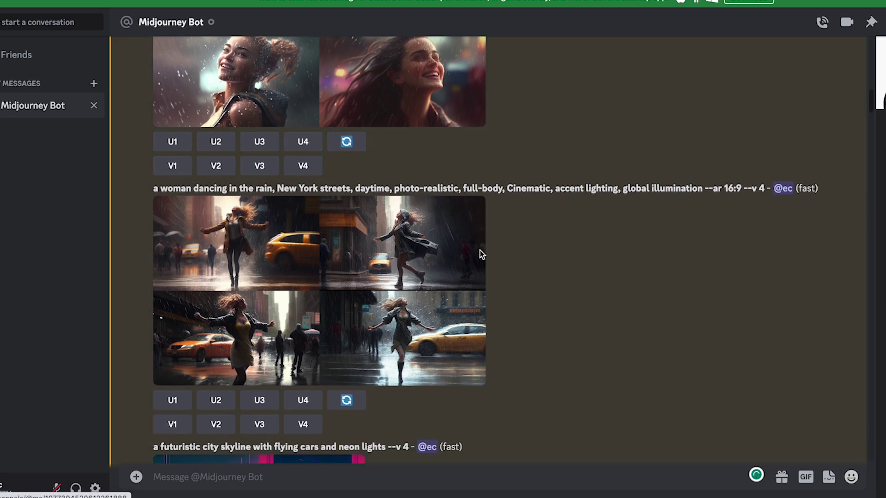
pyautogui.scroll(-2, 480, 255)
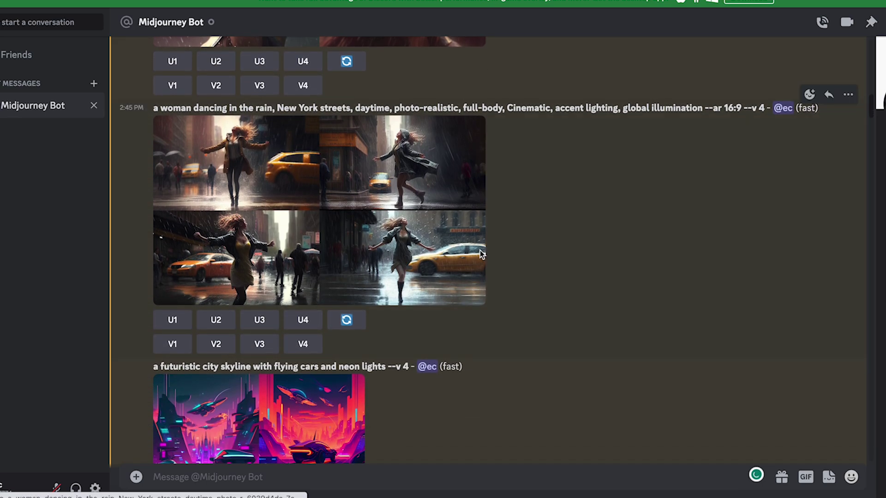
pyautogui.scroll(-3, 480, 253)
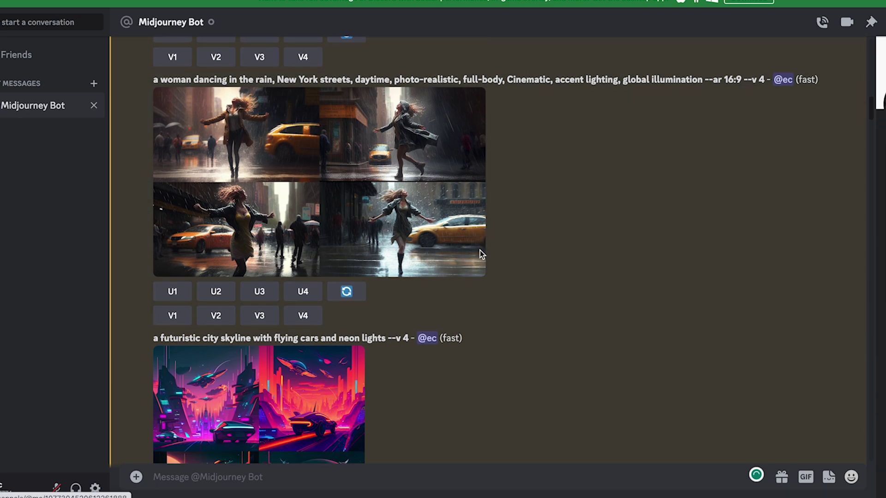
pyautogui.scroll(-5, 480, 251)
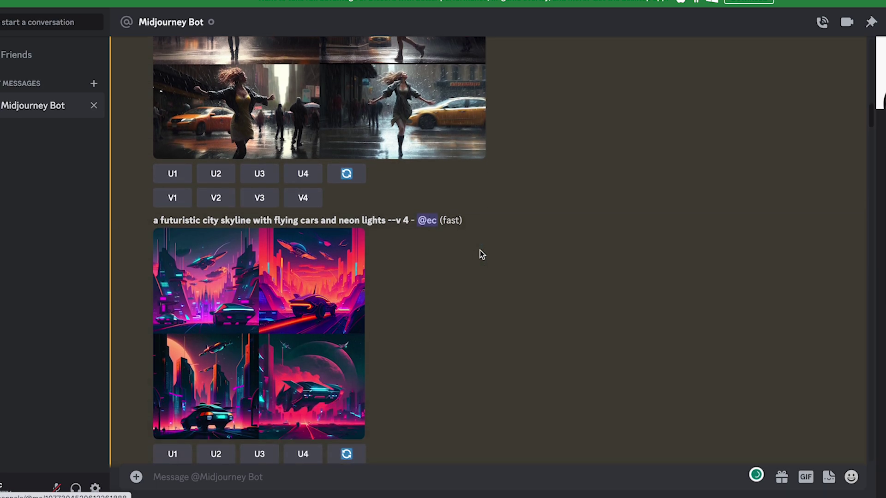
pyautogui.scroll(-3, 480, 251)
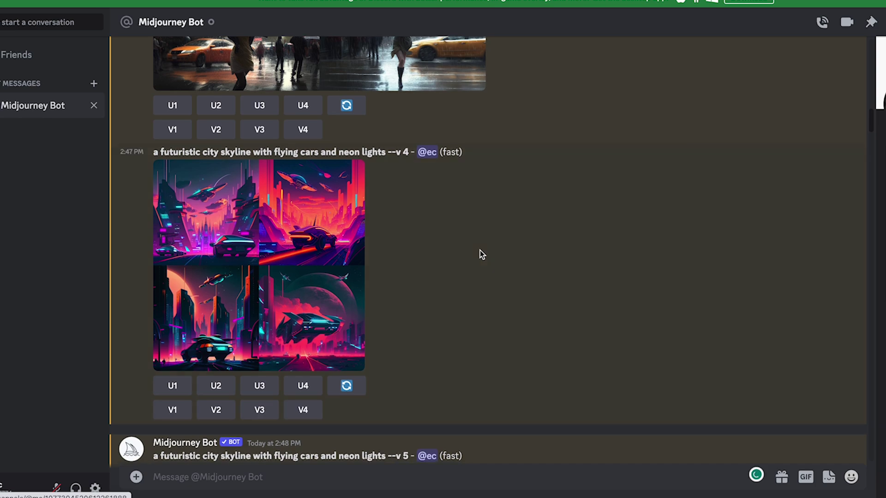
pyautogui.scroll(-6, 479, 252)
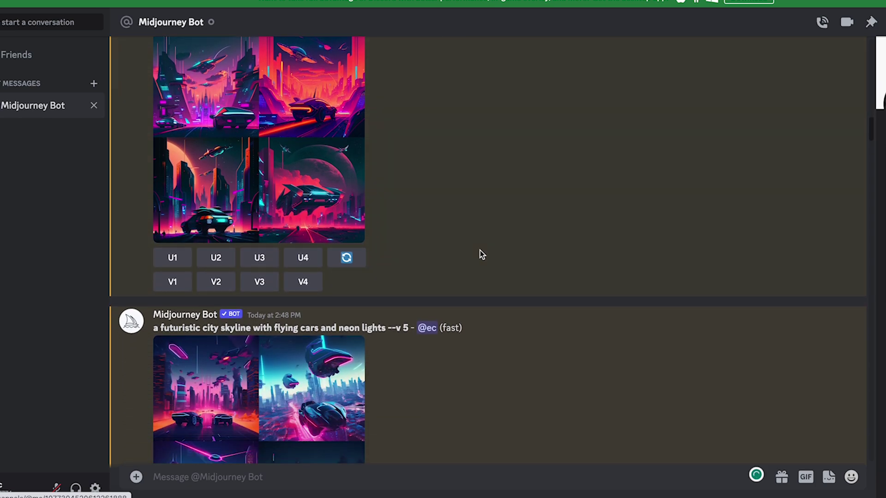
pyautogui.scroll(-1, 388, 331)
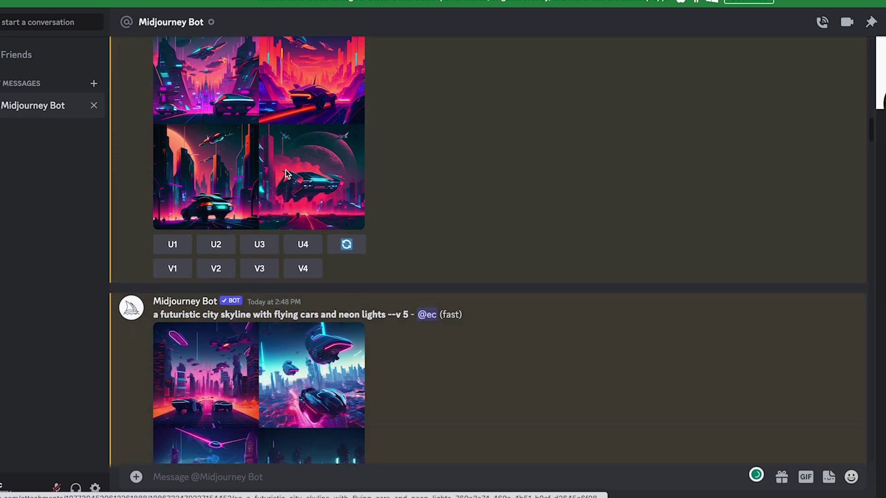